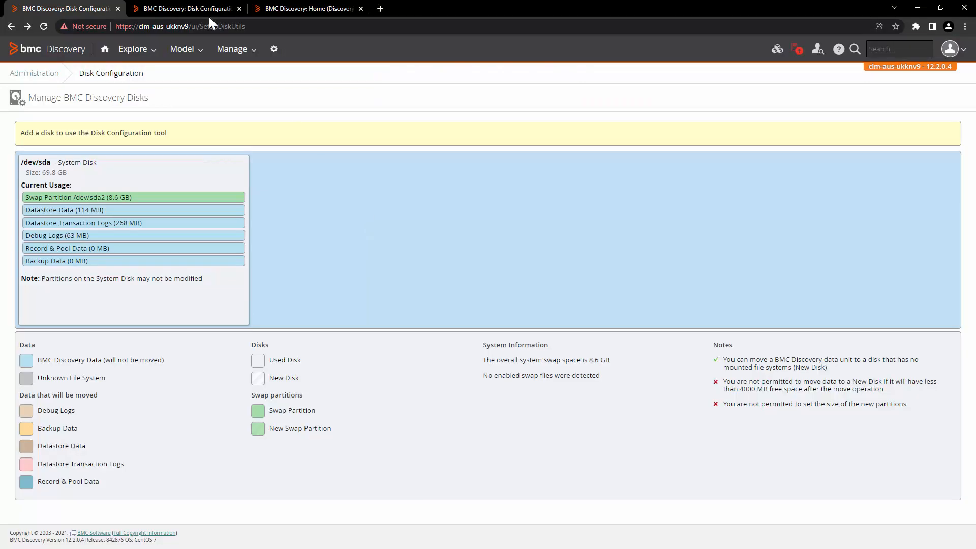
Compare the three appliance tabs, ending on clm-aus-ukknv9's Disk Configuration page showing /dev/sda
left_click(211, 8)
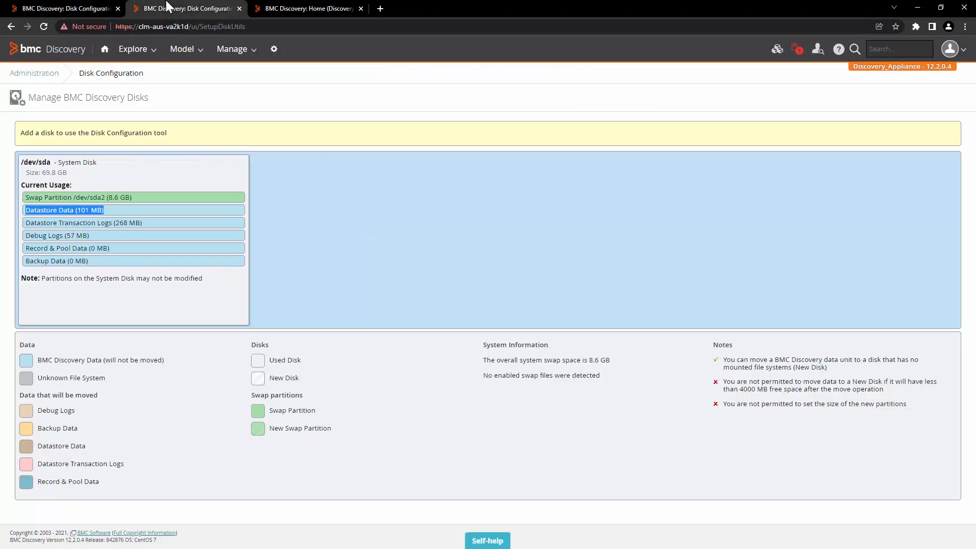
left_click(281, 8)
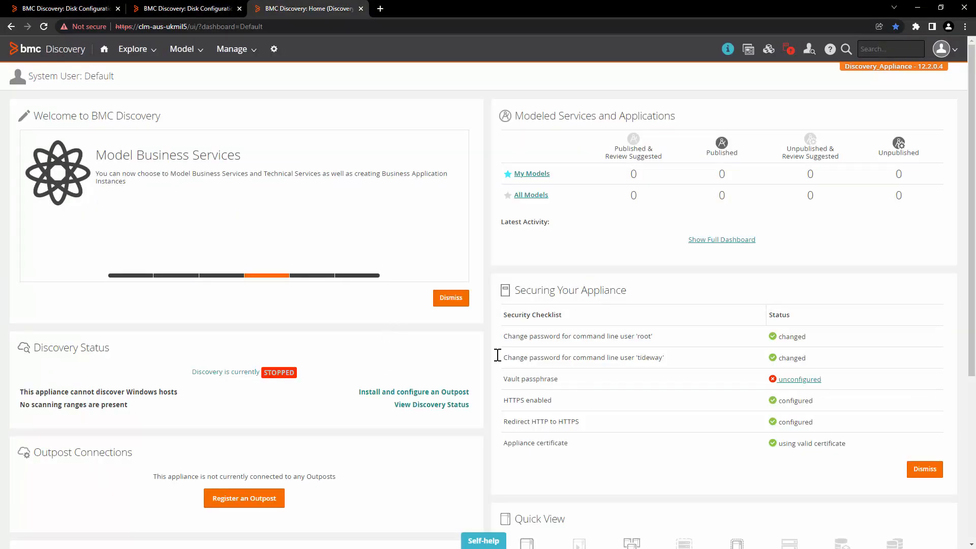
left_click(66, 8)
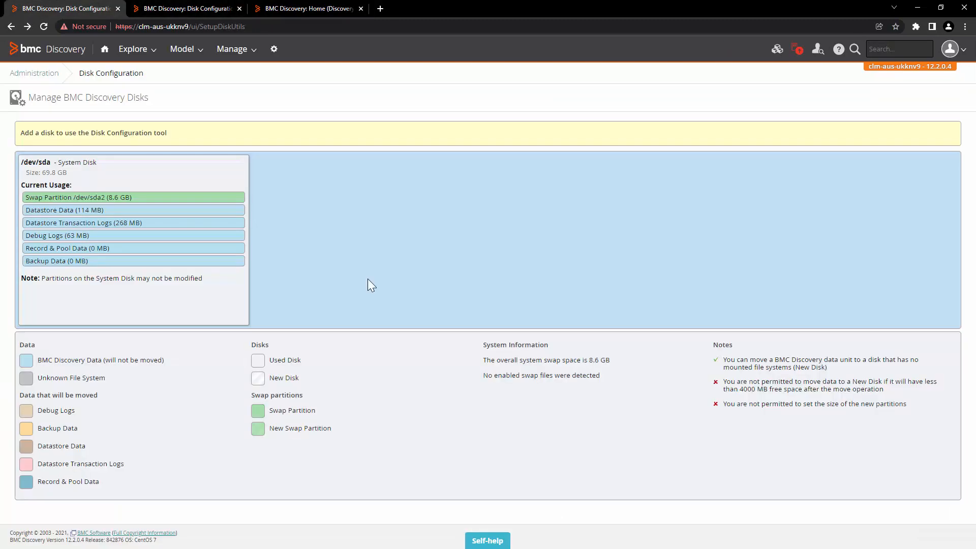
left_click(205, 7)
left_click(284, 7)
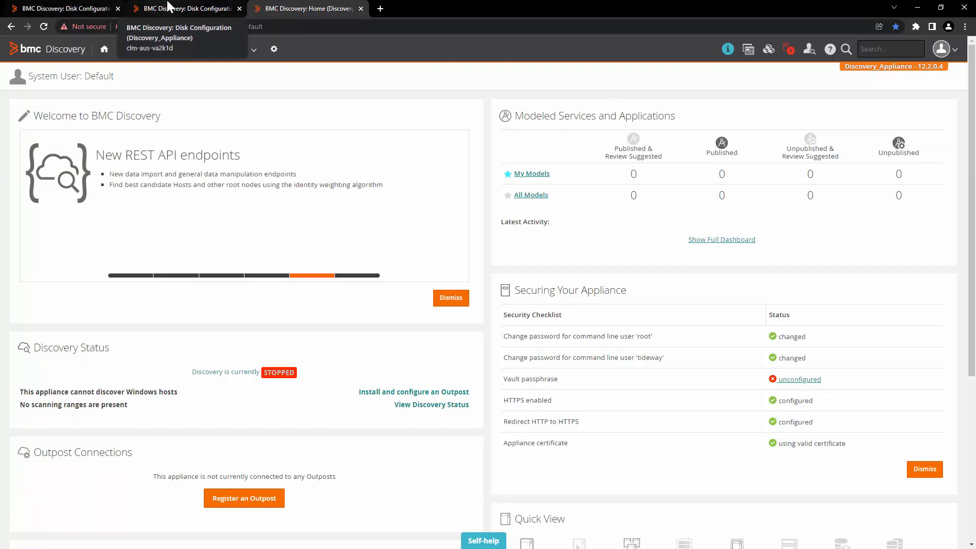
left_click(183, 8)
left_click(76, 6)
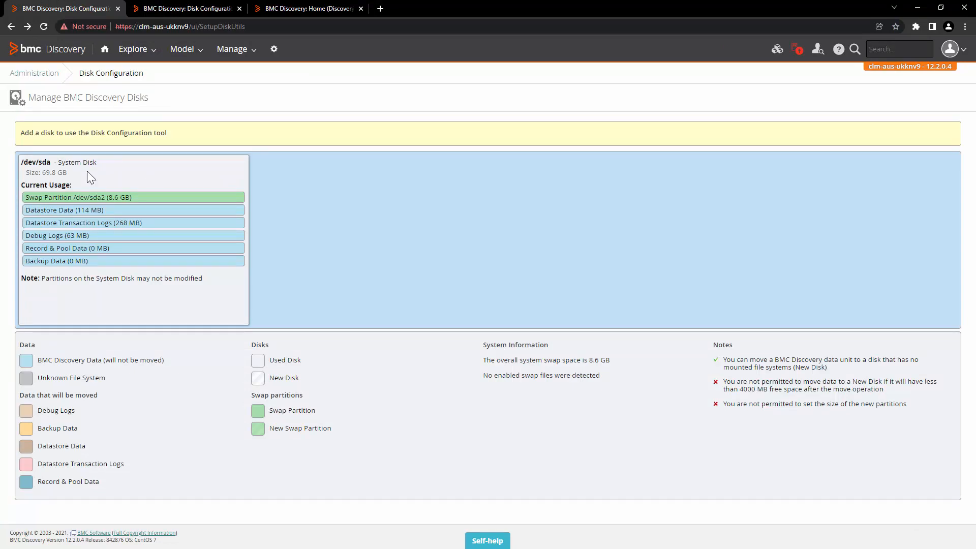
Start a new cluster from Administration > Cluster Management on clm-aus-ukknv9
left_click(274, 51)
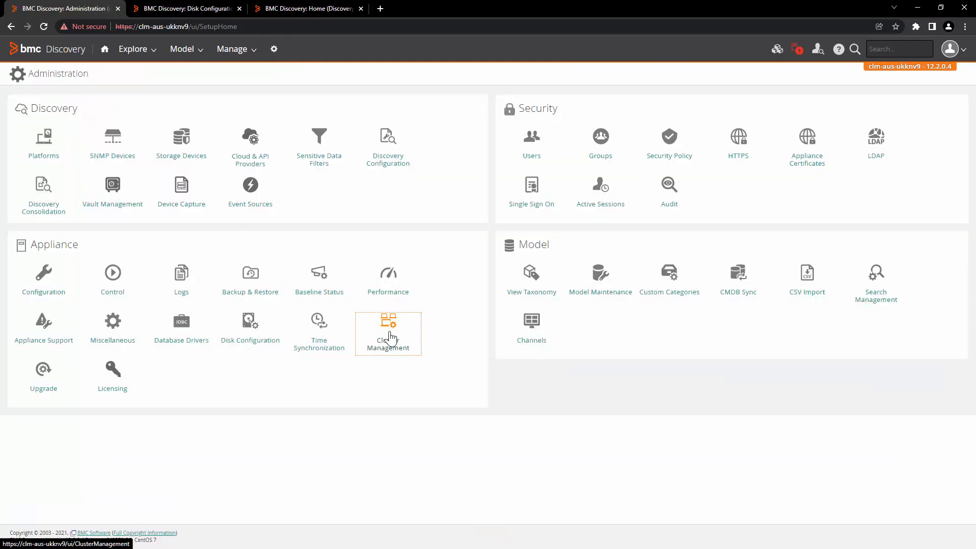
left_click(390, 336)
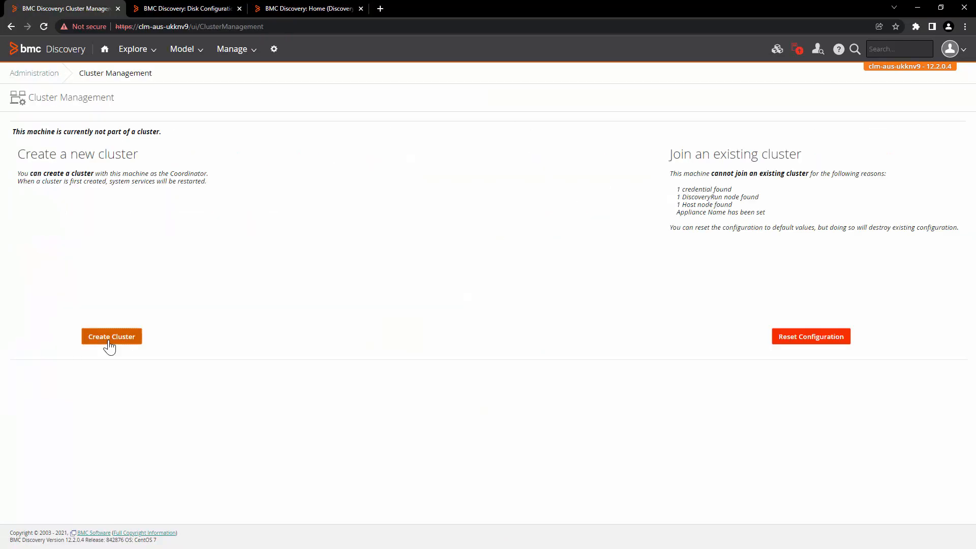
left_click(110, 337)
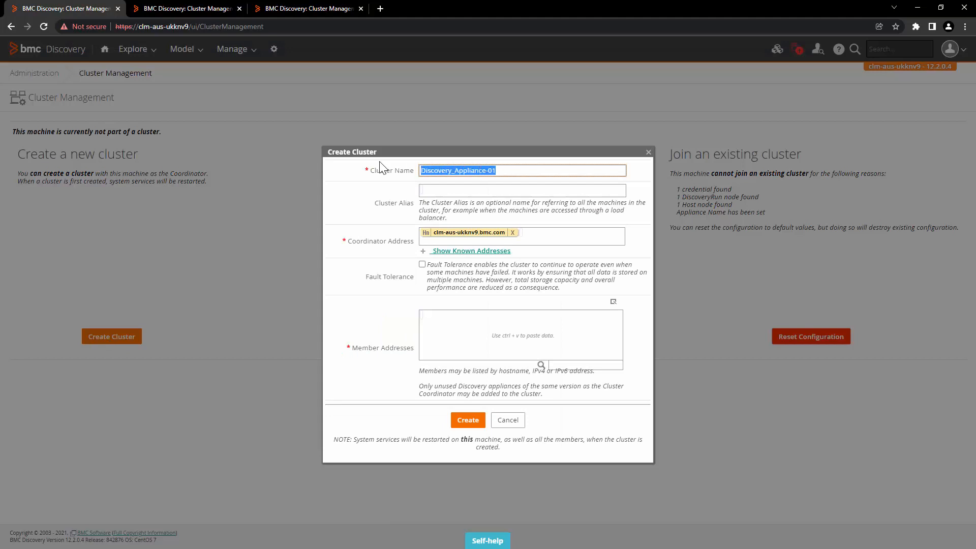
Name the cluster Production_EMEA and read the fault tolerance explanation
key("BackSpace")
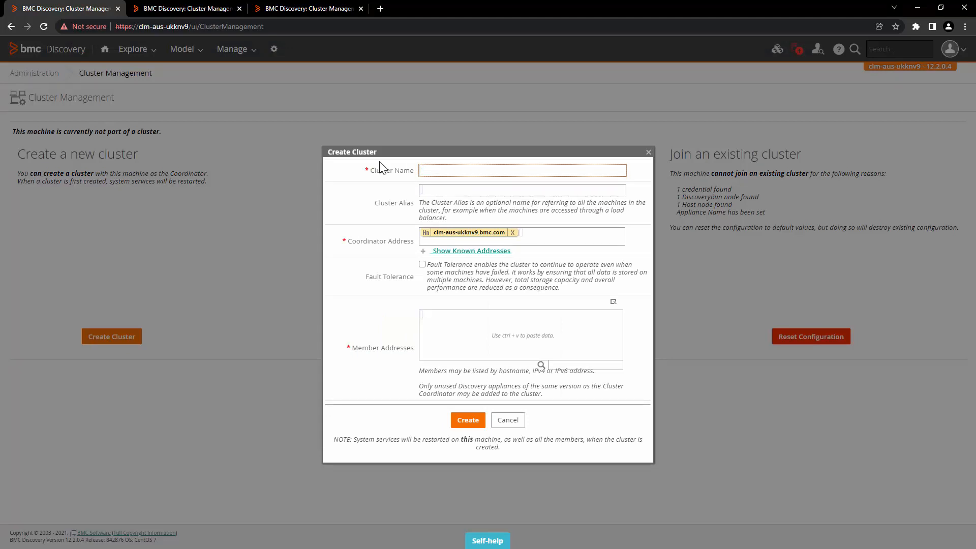
type("Production_EMEA")
left_click(431, 281)
left_click_drag(428, 264, 570, 290)
left_click(536, 281)
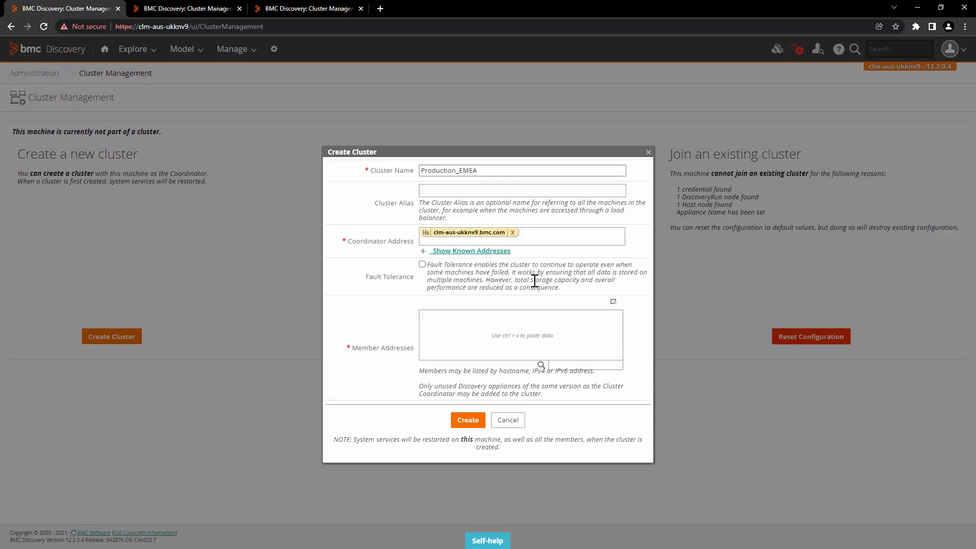
triple_click(428, 266)
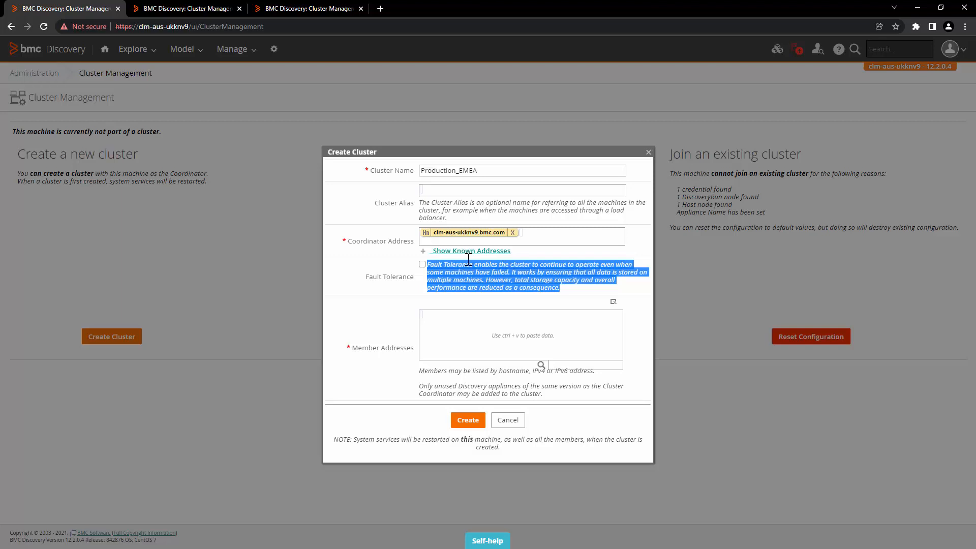
Check the other two appliance tabs, then tick Fault Tolerance in the Create Cluster form
left_click(224, 8)
left_click(261, 7)
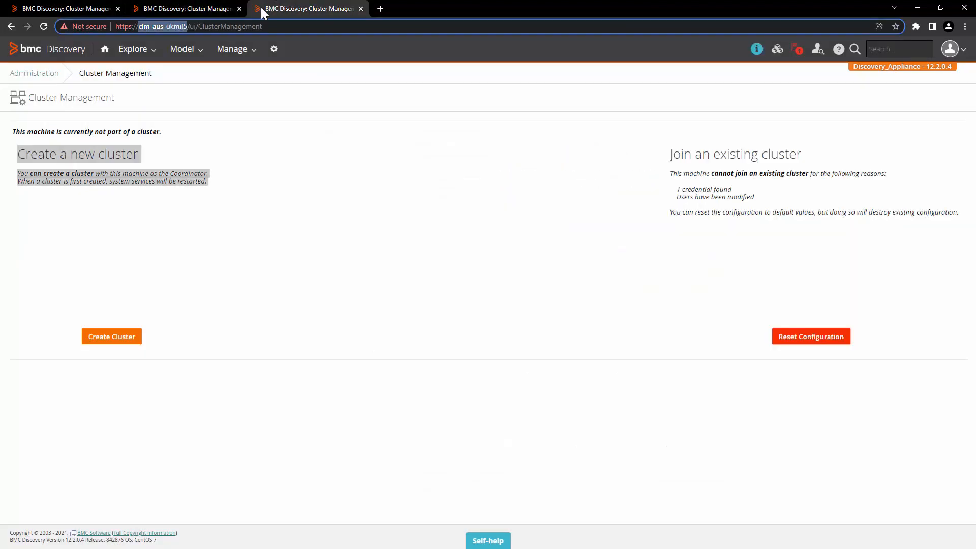
left_click(66, 8)
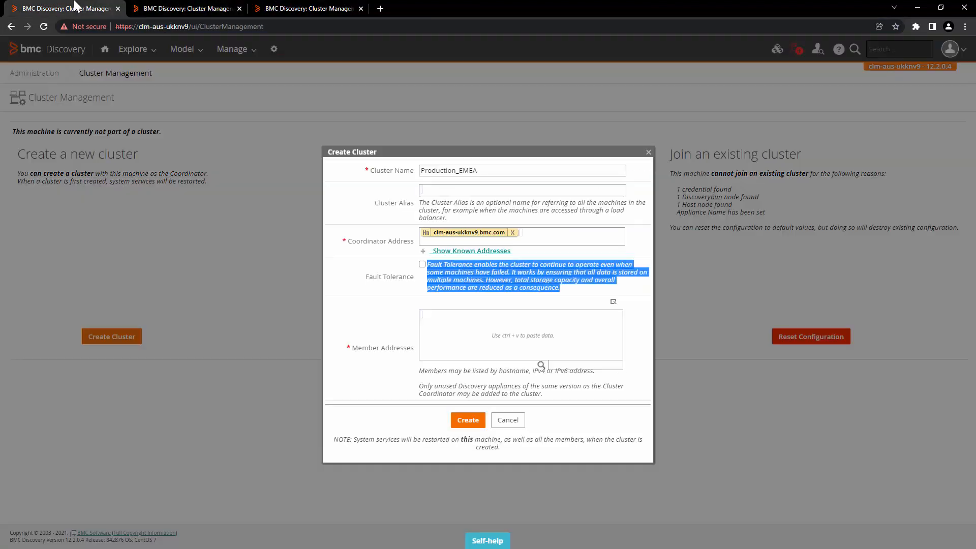
left_click(422, 264)
left_click(450, 273)
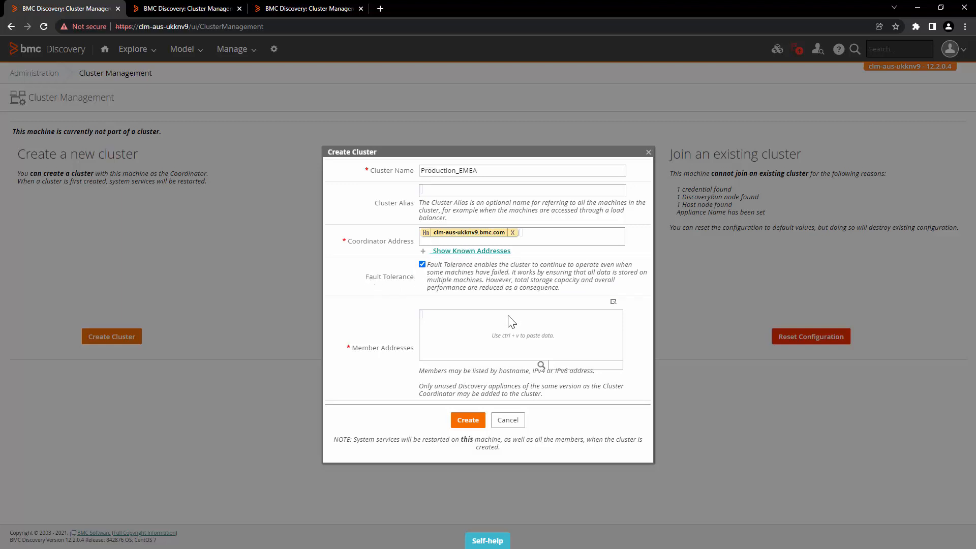
Add clm-aus-va2k1d and clm-aus-ukmil5 as member addresses and create the cluster
left_click(422, 314)
left_click_drag(349, 348, 413, 358)
left_click(411, 367)
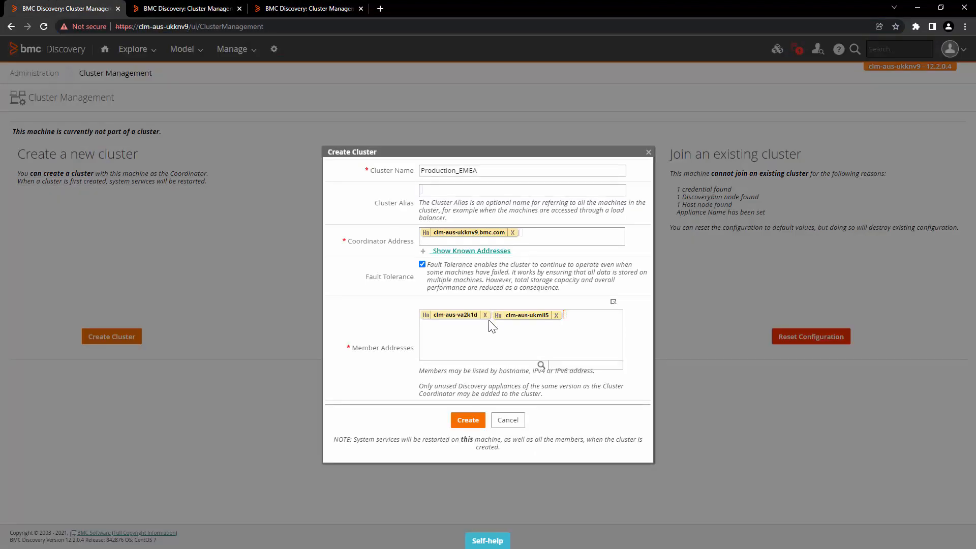
left_click(464, 424)
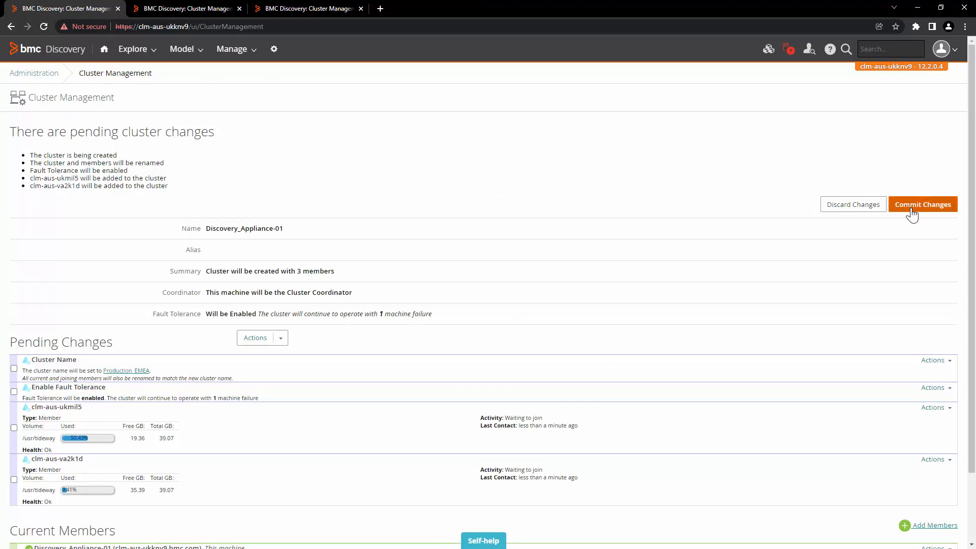
Review the pending changes: cluster creation, member renaming, fault tolerance and two added members
left_click_drag(33, 155, 126, 159)
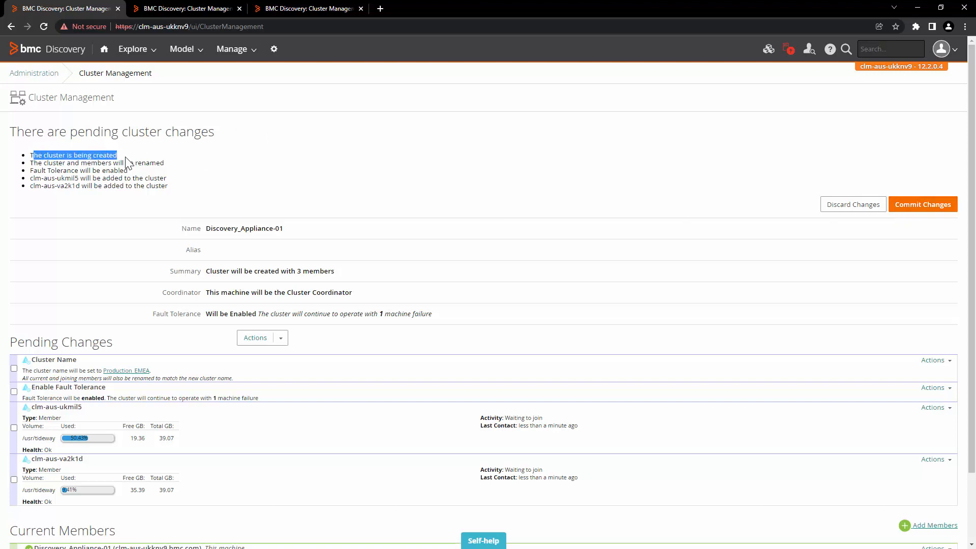
left_click(182, 162)
left_click_drag(43, 163, 165, 164)
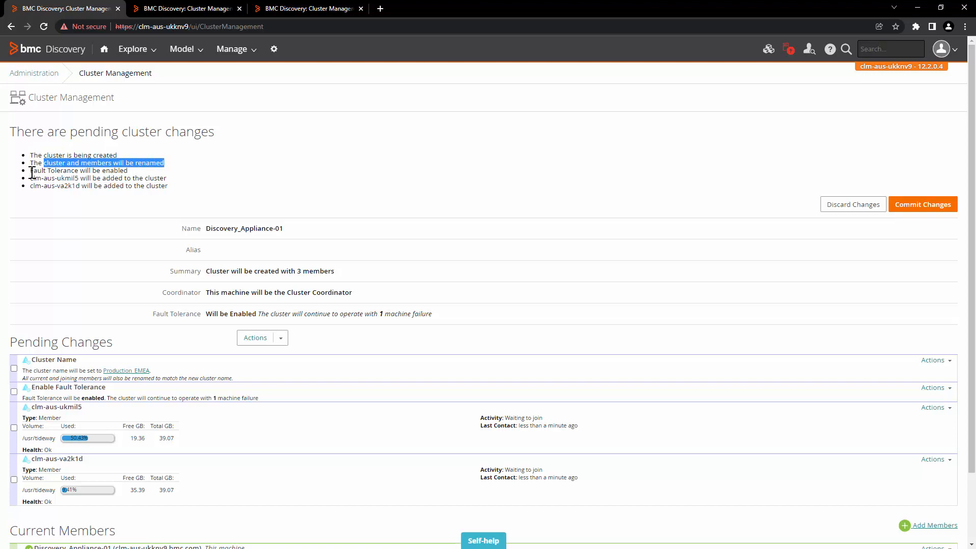
left_click_drag(31, 173, 130, 171)
left_click(195, 197)
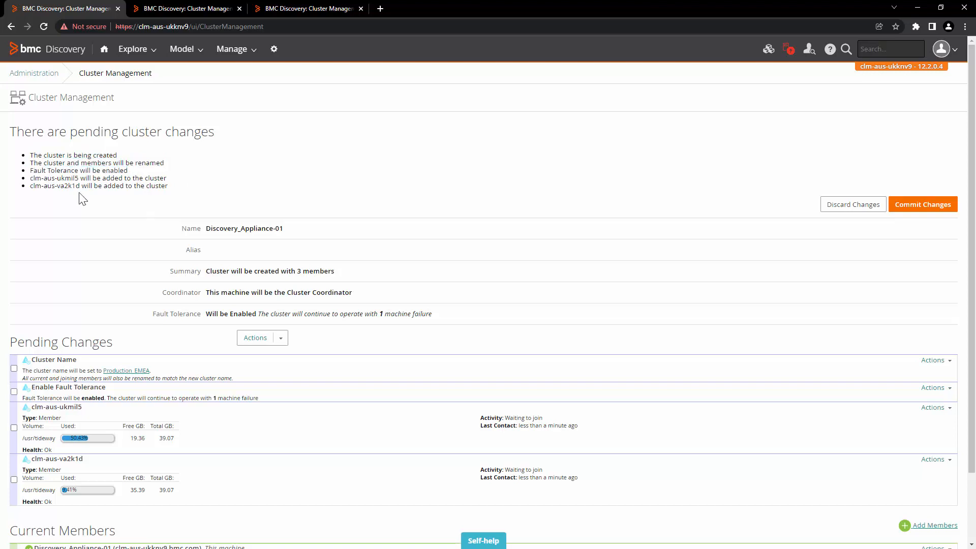
left_click_drag(31, 178, 200, 192)
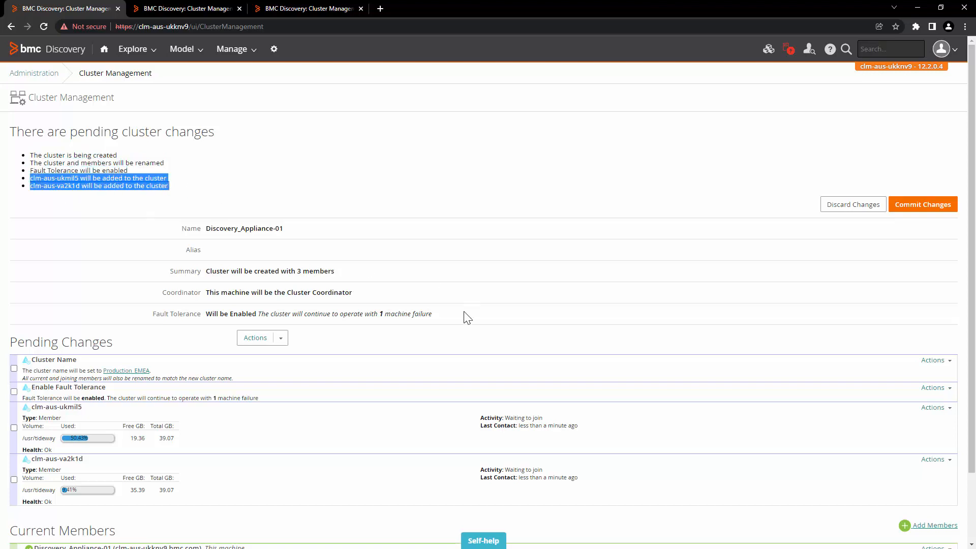
Commit the changes and confirm creating the Production_EMEA cluster
left_click(910, 206)
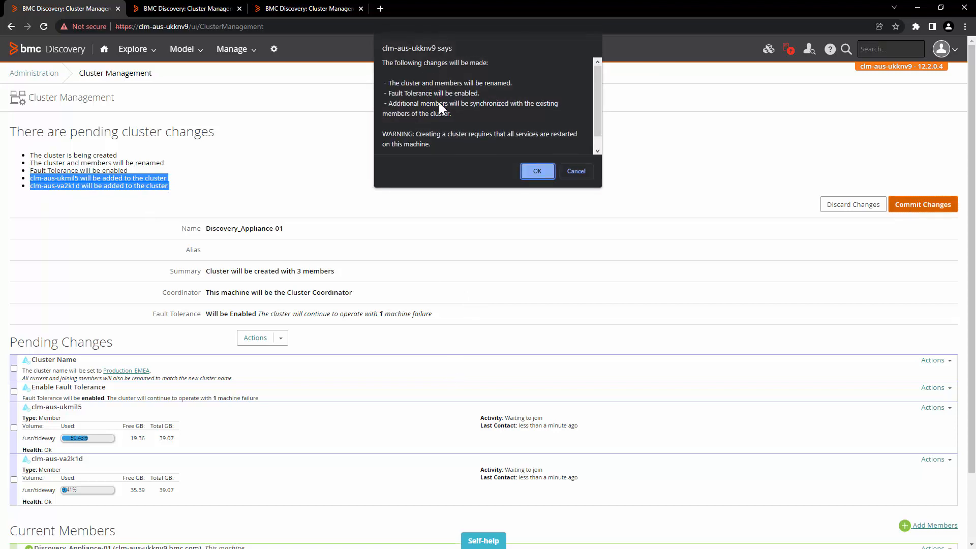
scroll(456, 108, "down", 1)
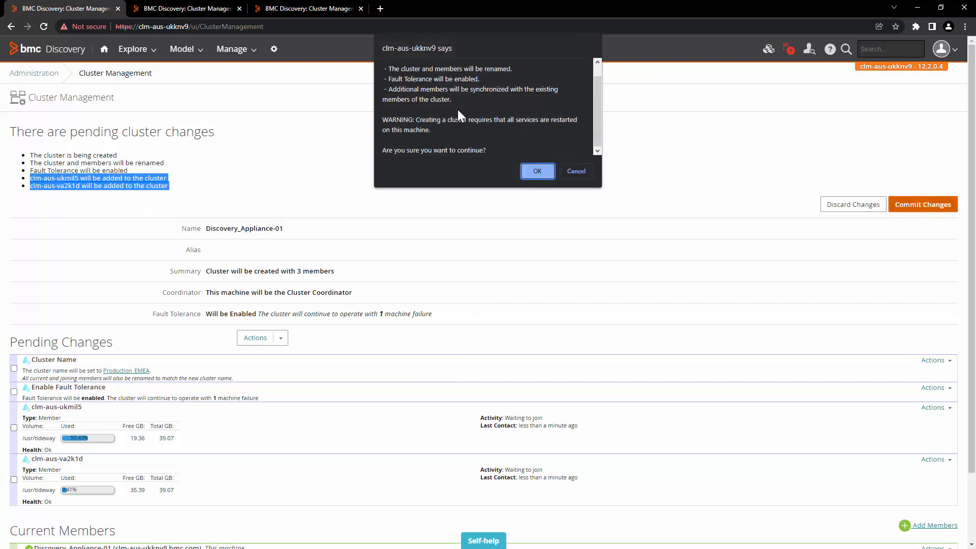
left_click(537, 171)
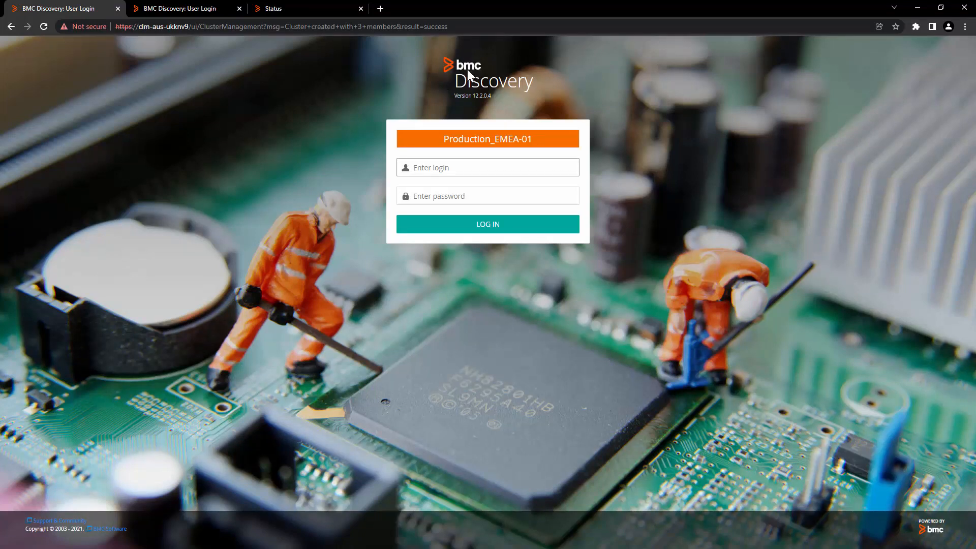
Check the login pages now named Production_EMEA-01, -02 and -03, then submit the -01 login
left_click(457, 96)
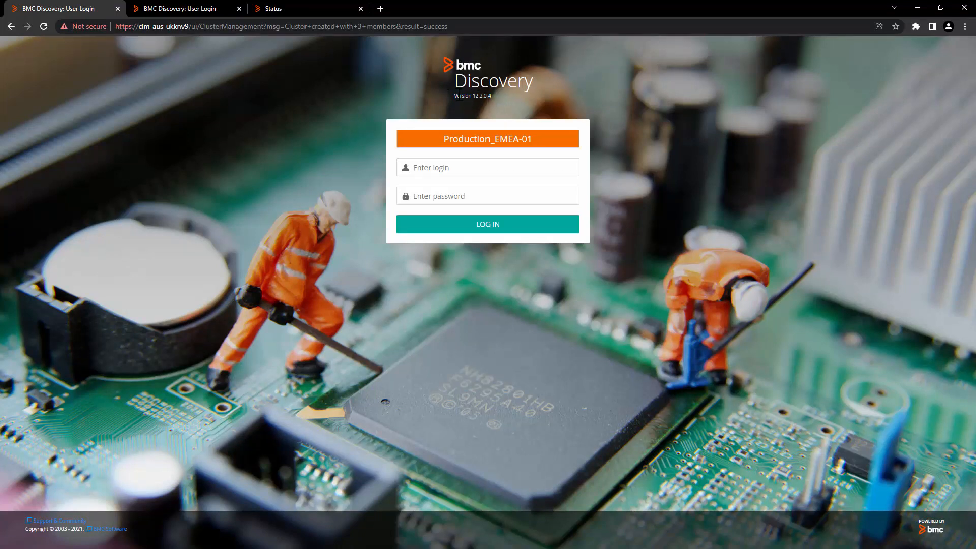
left_click_drag(444, 139, 458, 138)
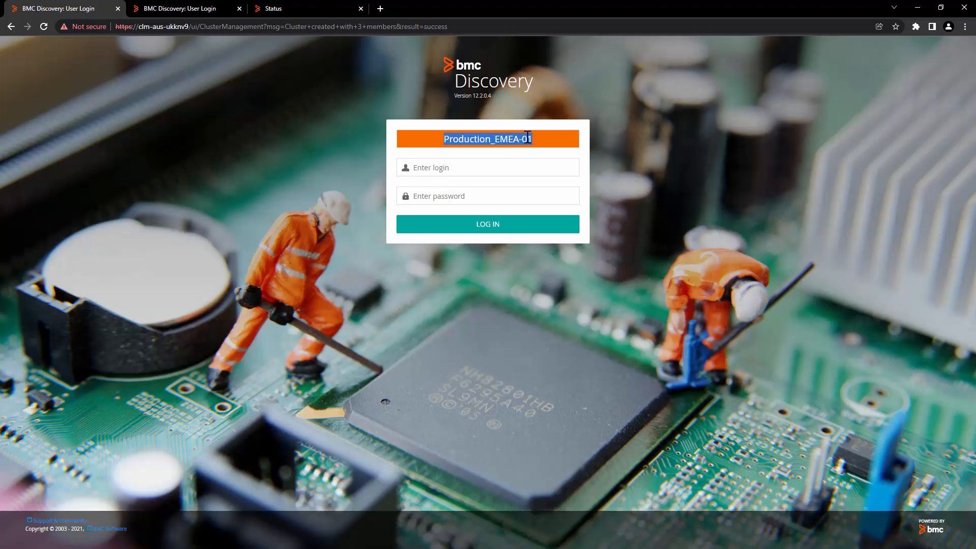
left_click(201, 8)
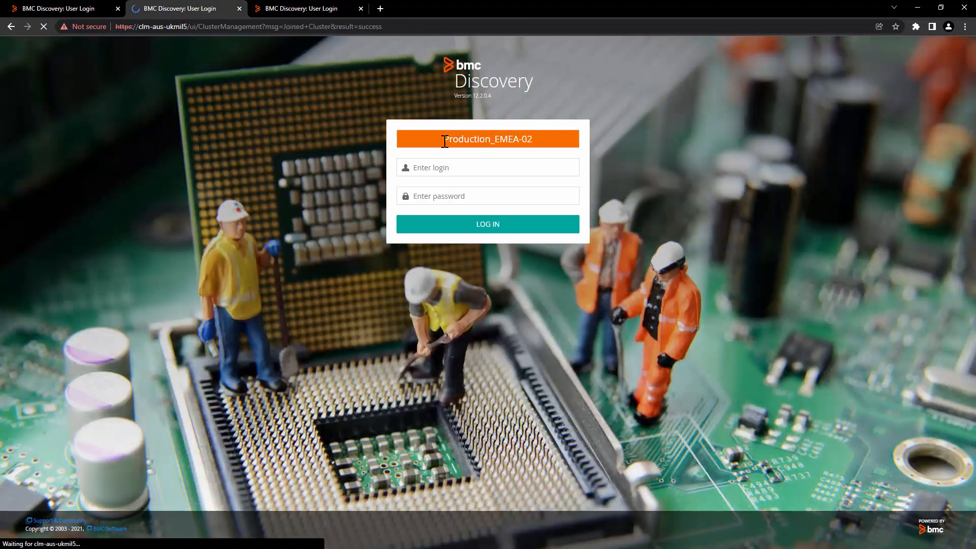
left_click_drag(443, 140, 483, 139)
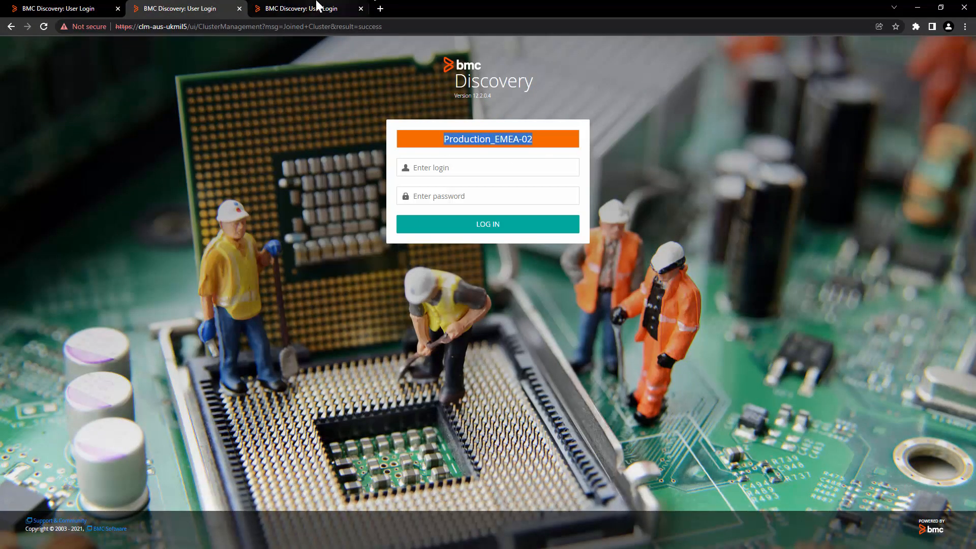
left_click(316, 8)
left_click_drag(444, 139, 541, 139)
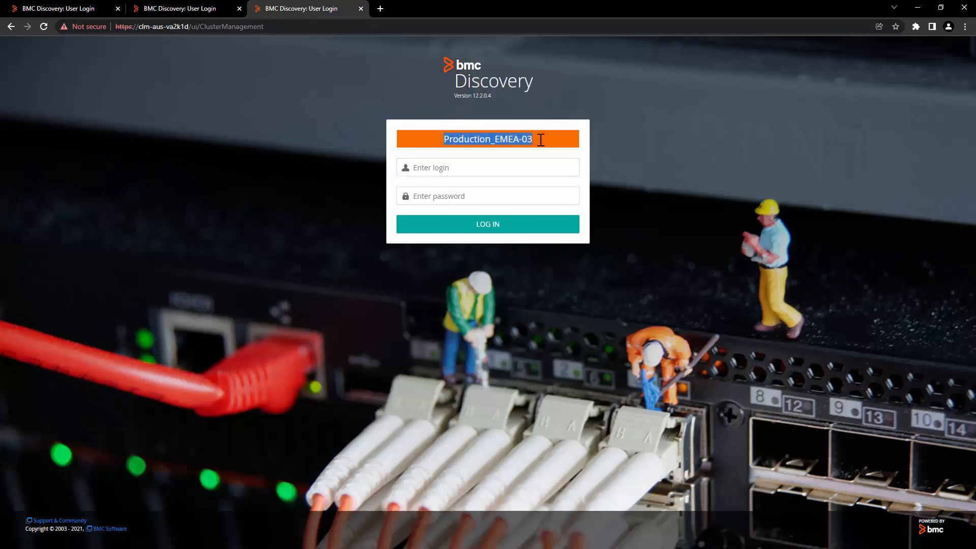
left_click(52, 8)
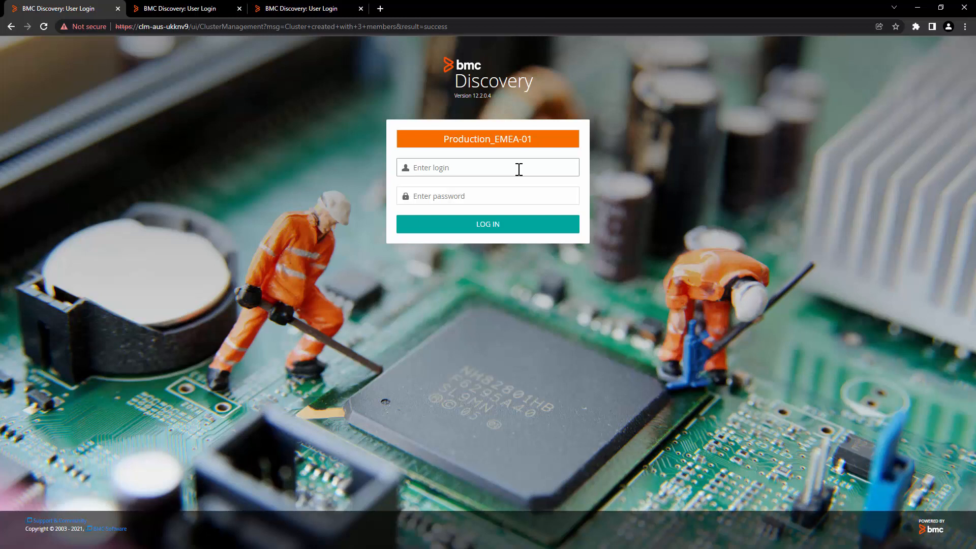
key("Return")
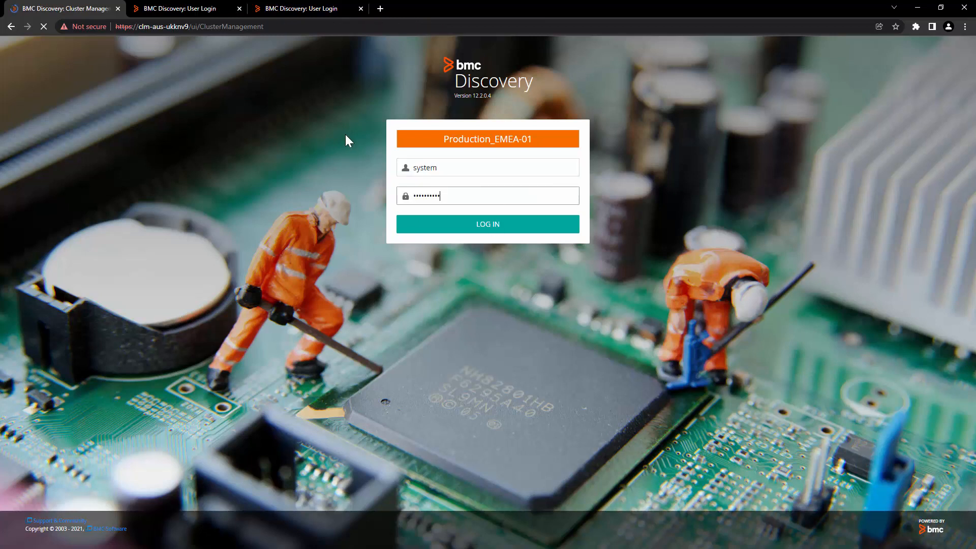
Log in to Production_EMEA-02 with the saved system username and its password
left_click(170, 8)
left_click(450, 306)
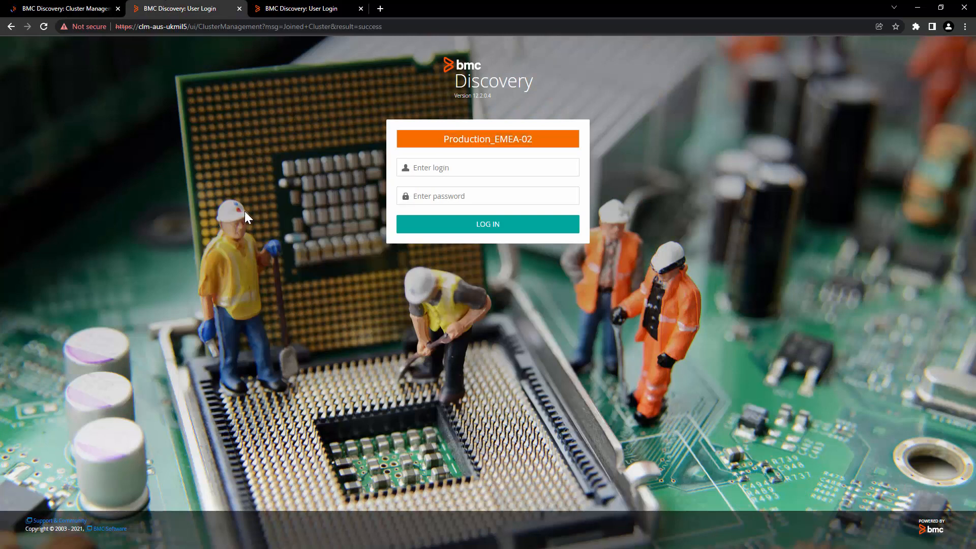
left_click(406, 168)
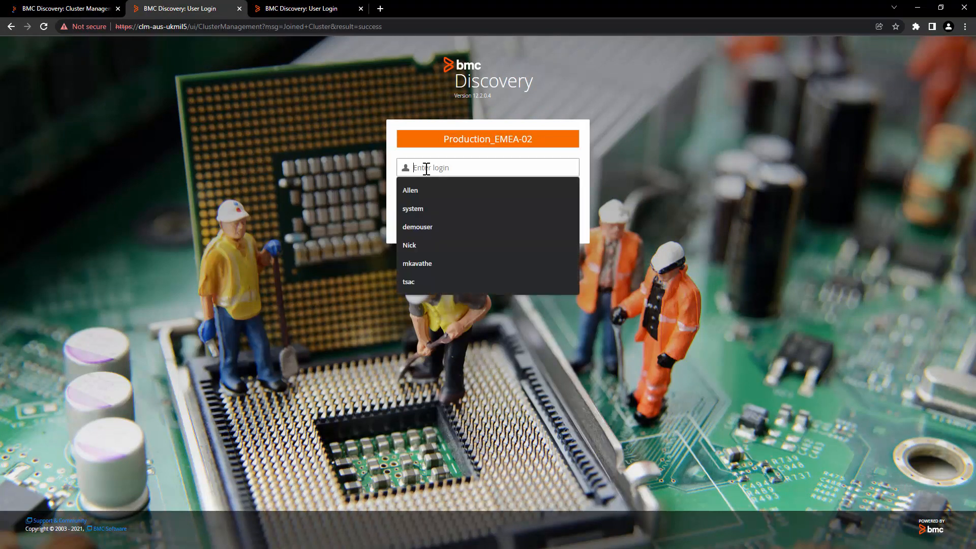
left_click(423, 211)
left_click(459, 199)
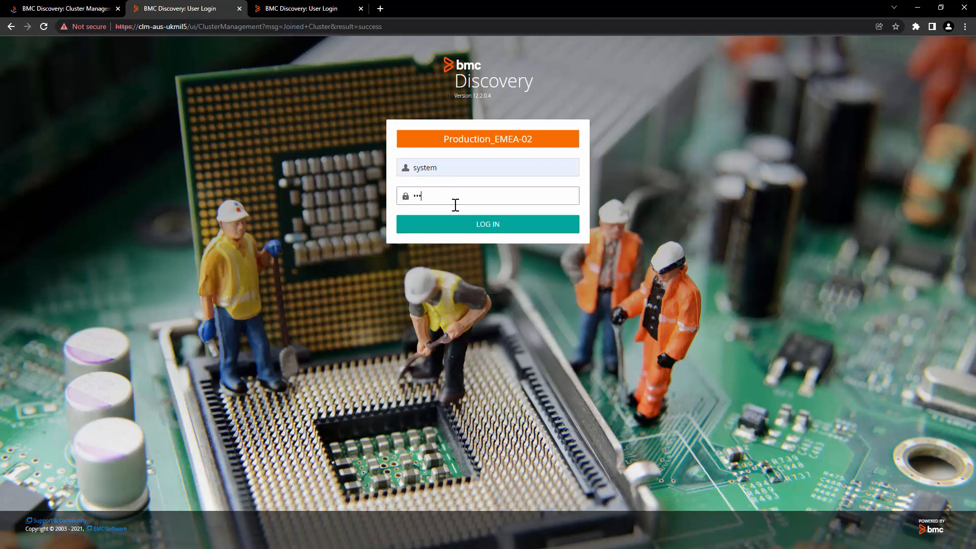
key("Return")
Review Production_EMEA's coordinator, fault tolerance and members Production_EMEA-01, -02 and -03
left_click_drag(116, 100, 42, 101)
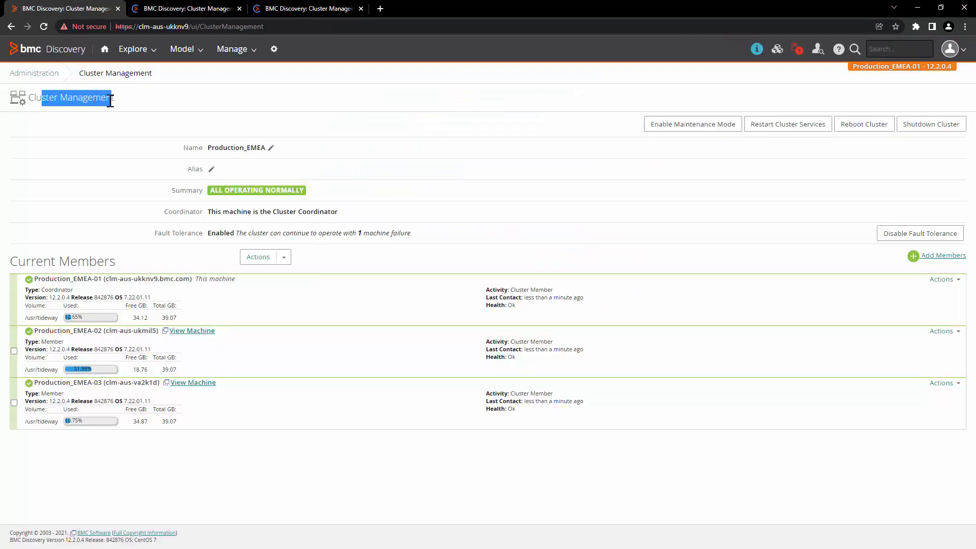
left_click(110, 224)
left_click_drag(206, 210, 351, 210)
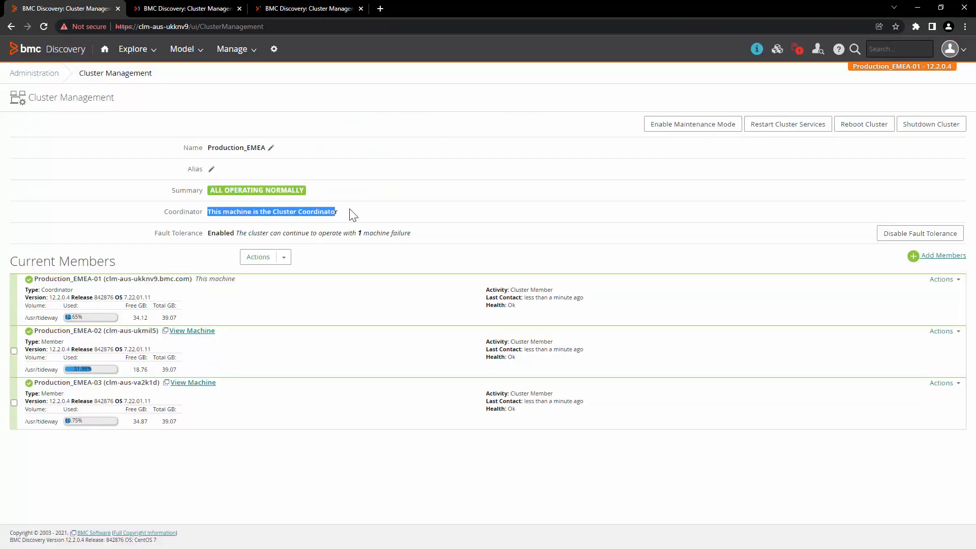
left_click(356, 208)
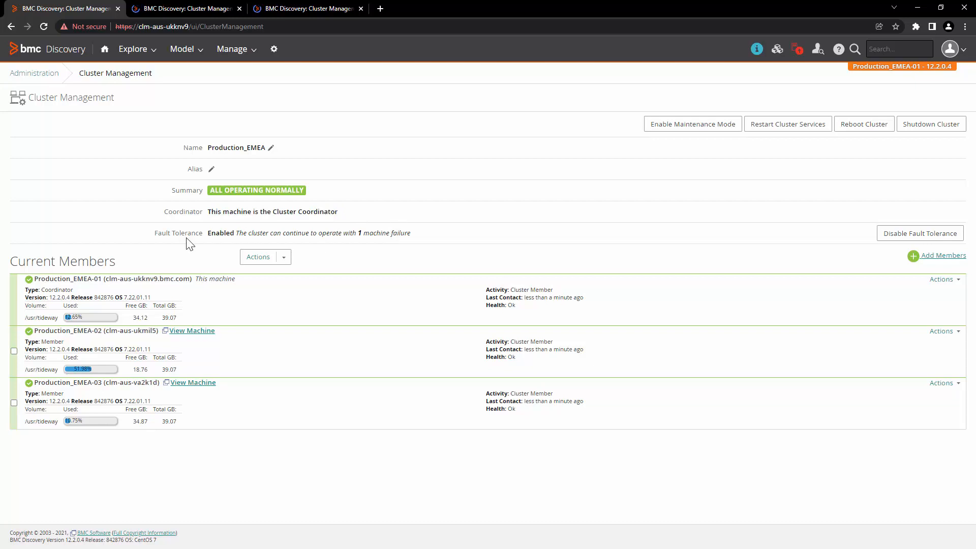
left_click_drag(162, 234, 427, 234)
left_click(287, 235)
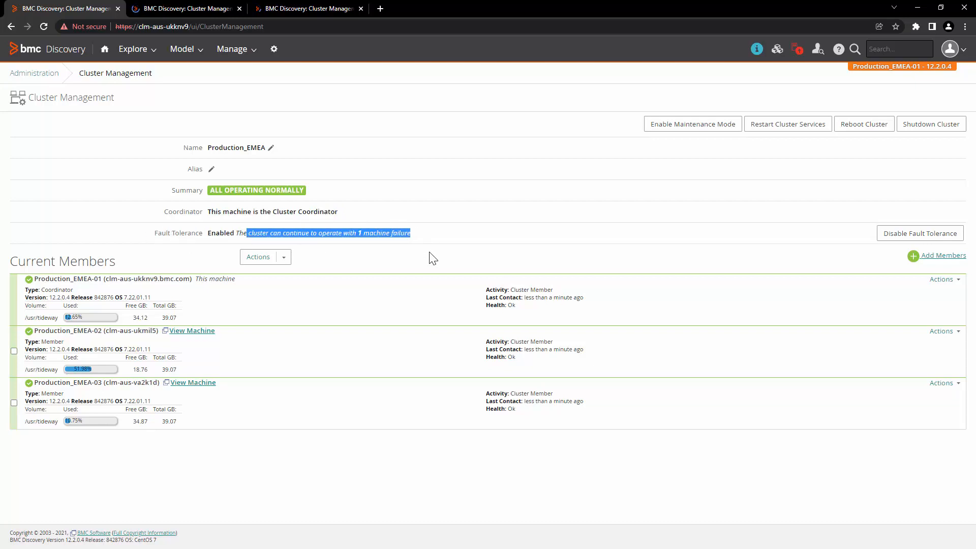
left_click_drag(118, 279, 170, 280)
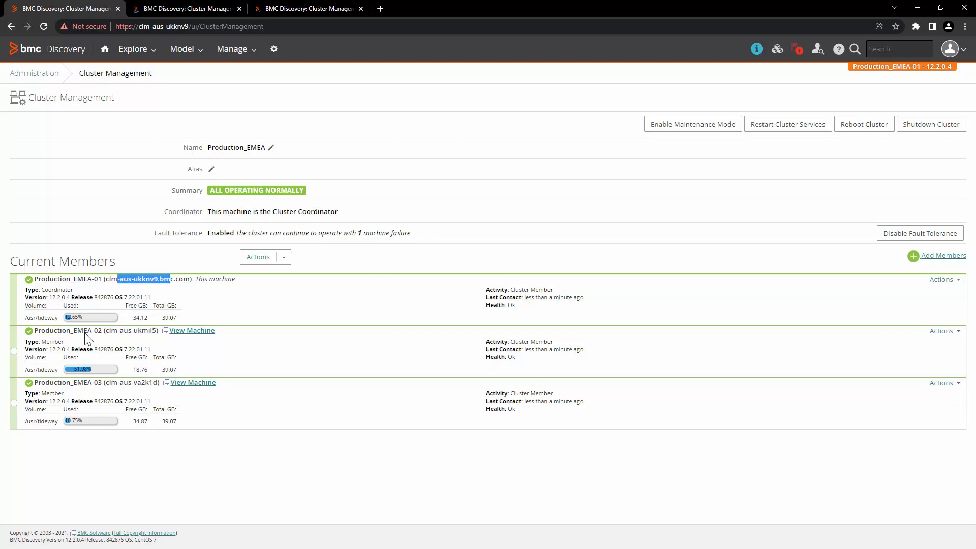
left_click_drag(87, 331, 142, 332)
left_click_drag(94, 382, 153, 383)
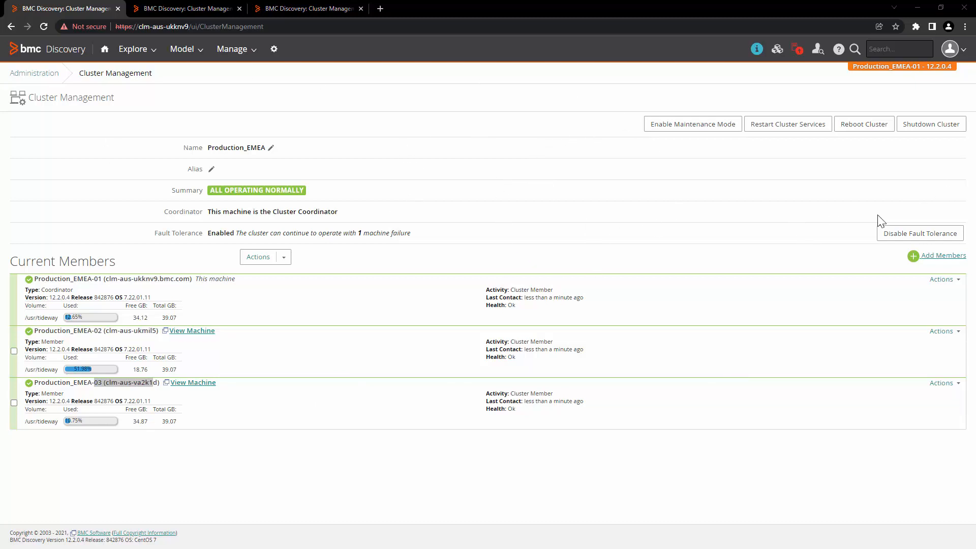
Open and cancel Add Members, then ping Production_EMEA-02 from its Actions menu
left_click(952, 257)
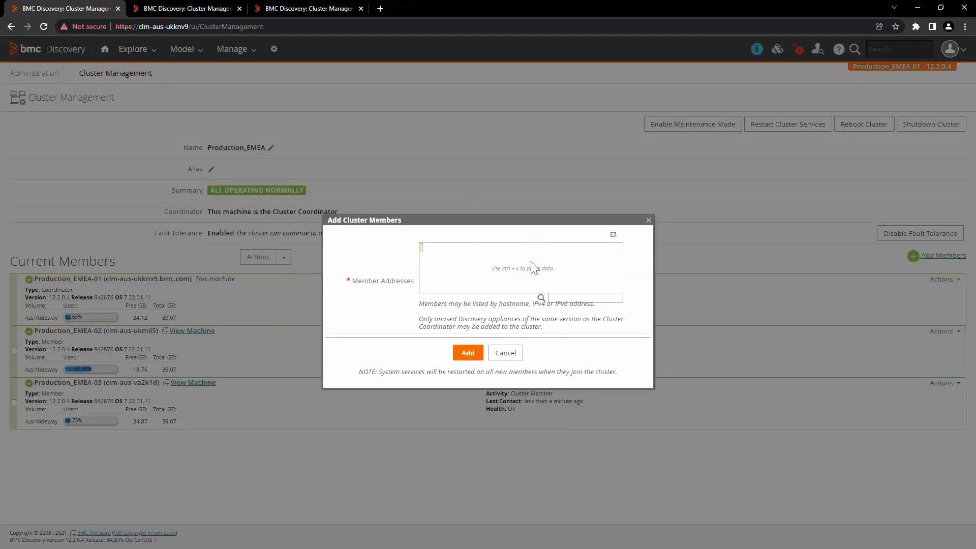
left_click(506, 353)
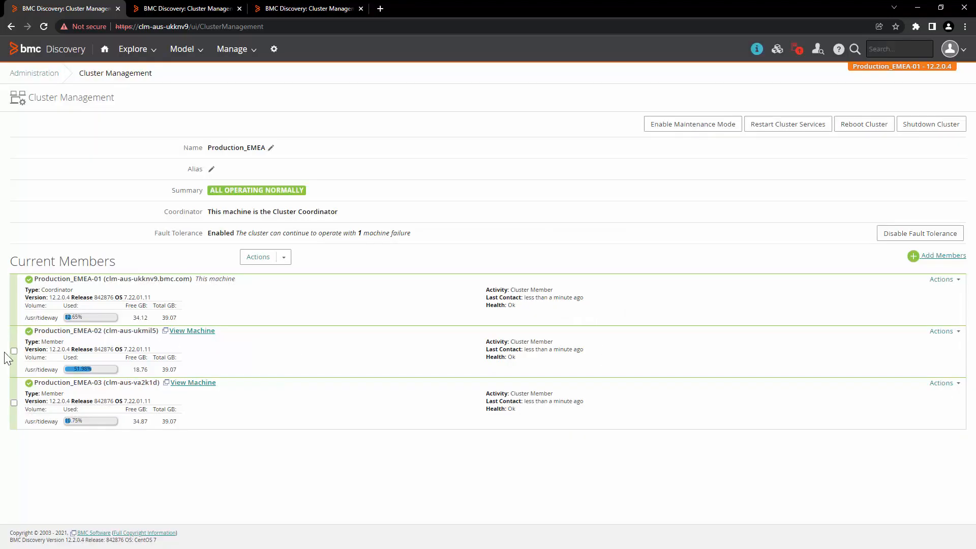
left_click(13, 351)
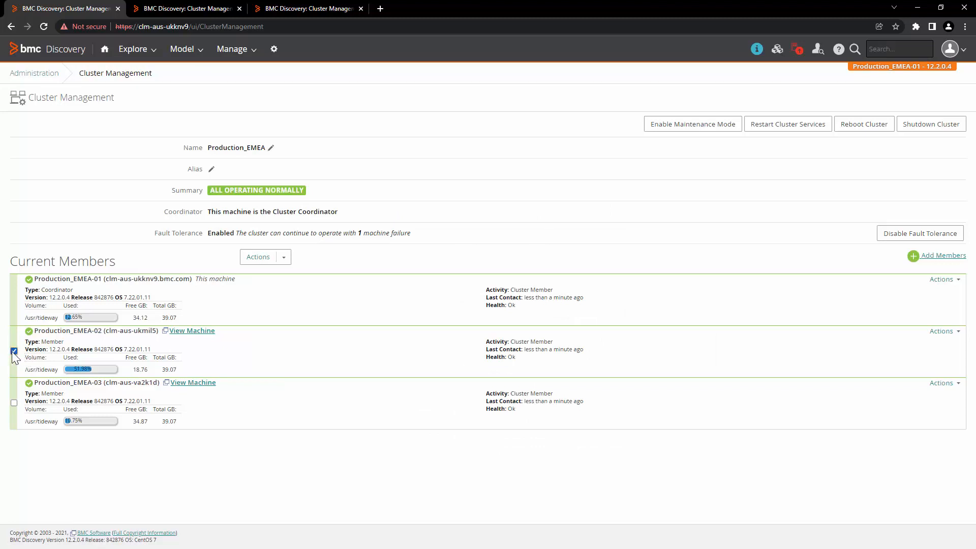
left_click(281, 257)
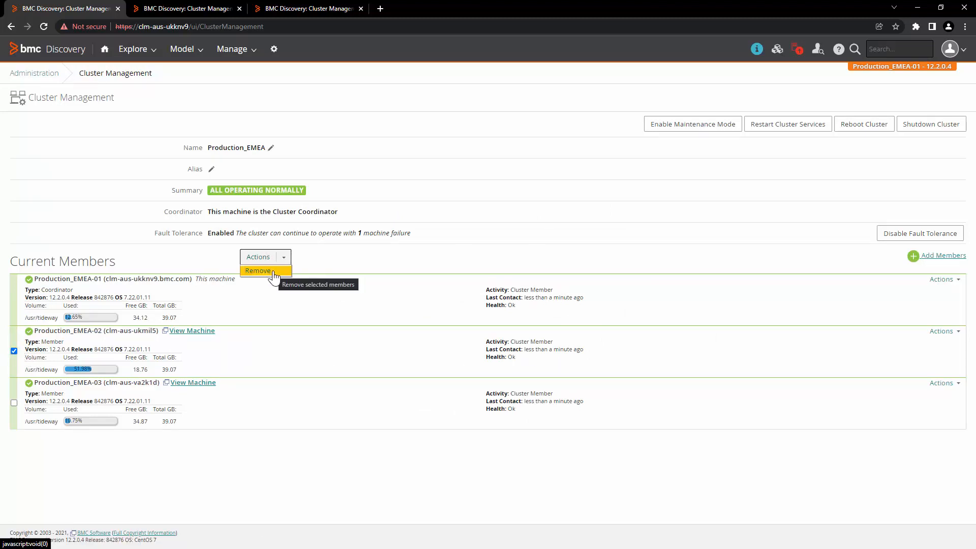
left_click(944, 332)
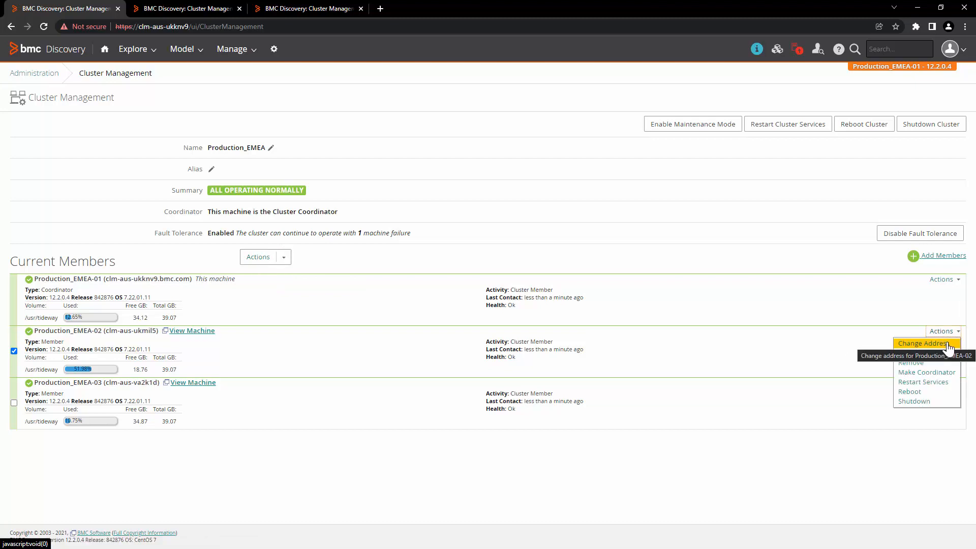
left_click(935, 355)
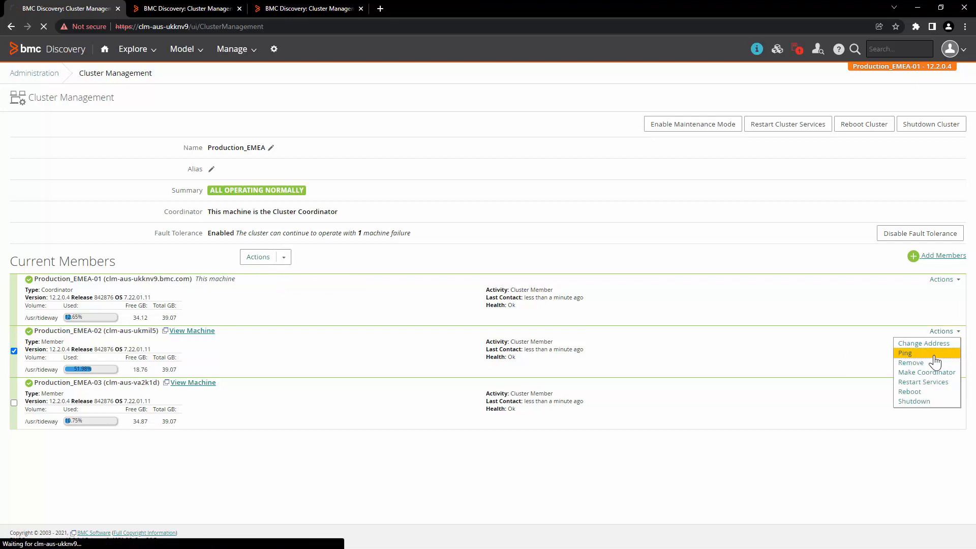
Browse the Actions menus of Production_EMEA-02 and -03 without choosing anything
left_click(944, 331)
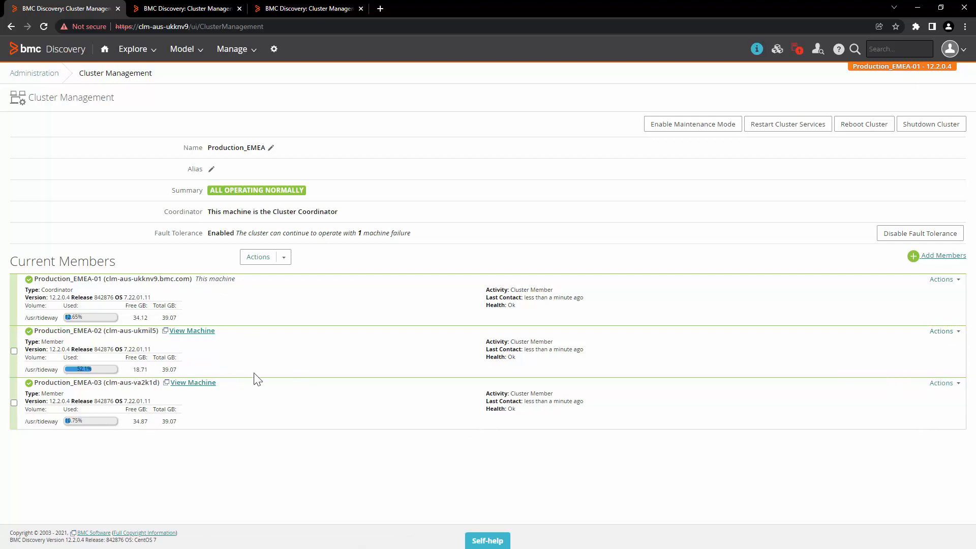
left_click_drag(59, 331, 142, 336)
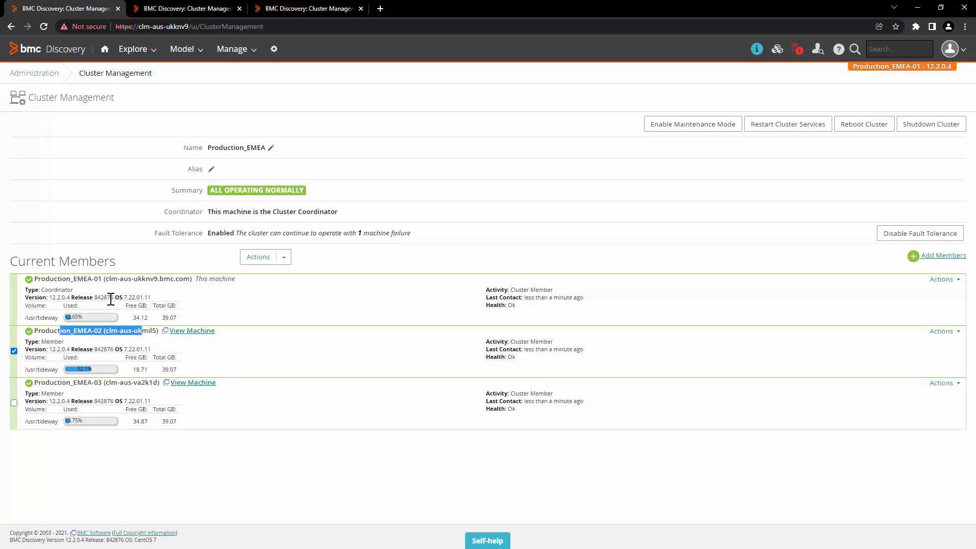
left_click_drag(83, 291, 75, 286)
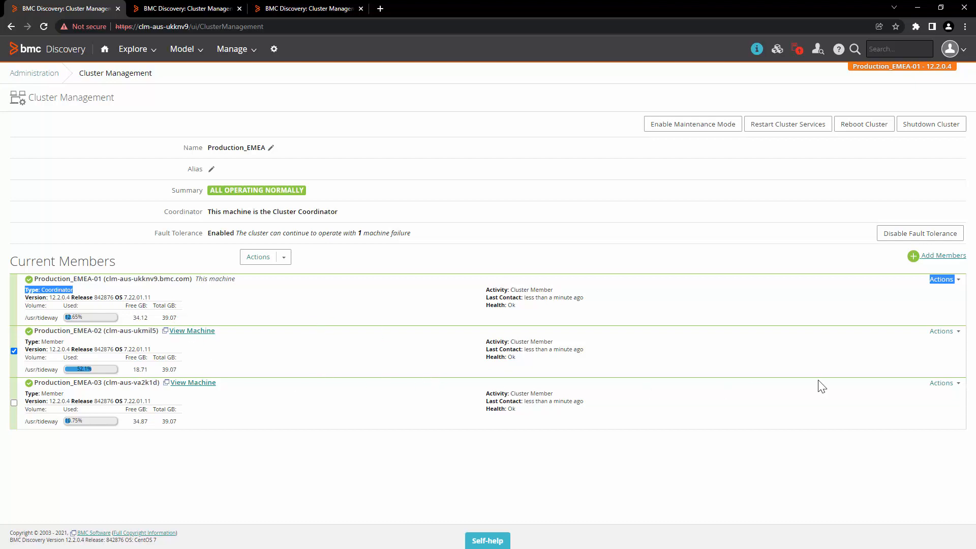
left_click(946, 332)
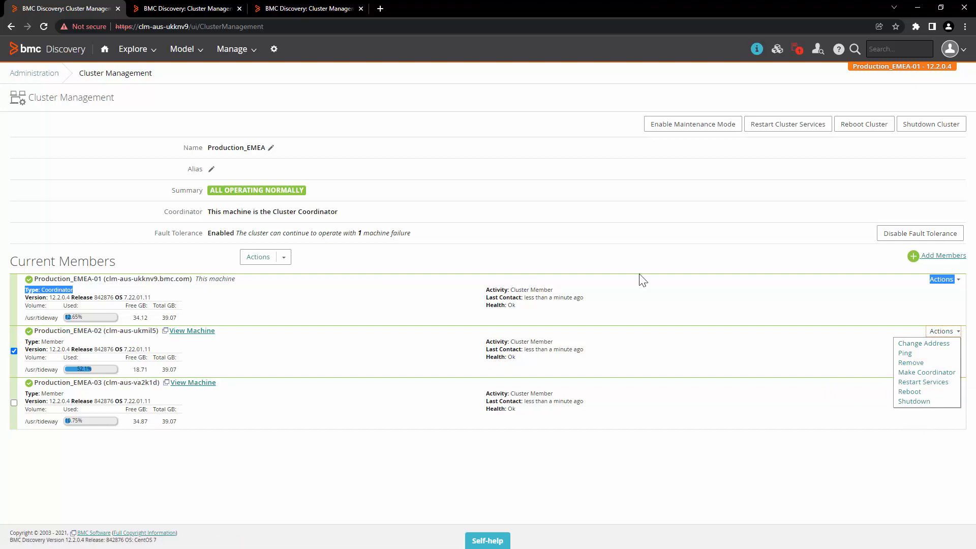
left_click(839, 430)
left_click(941, 386)
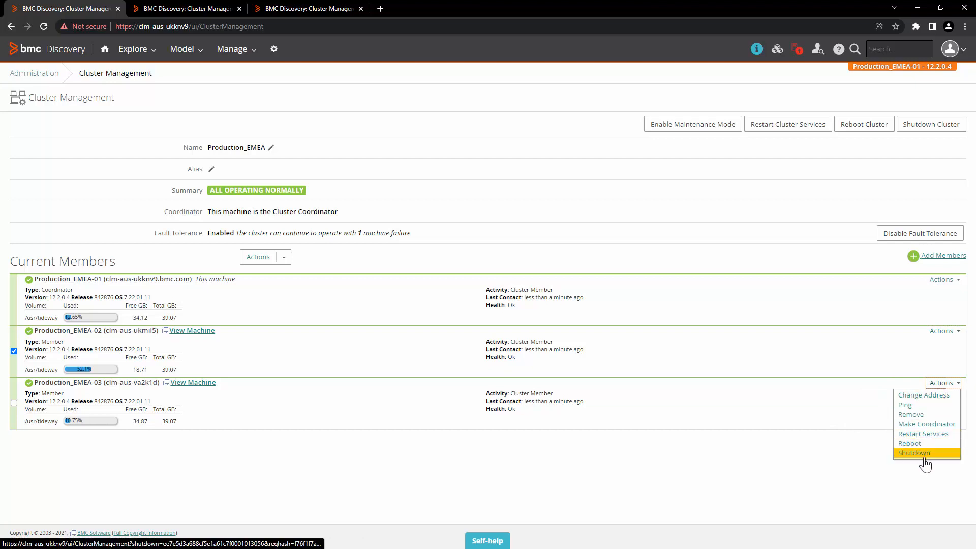
left_click(943, 332)
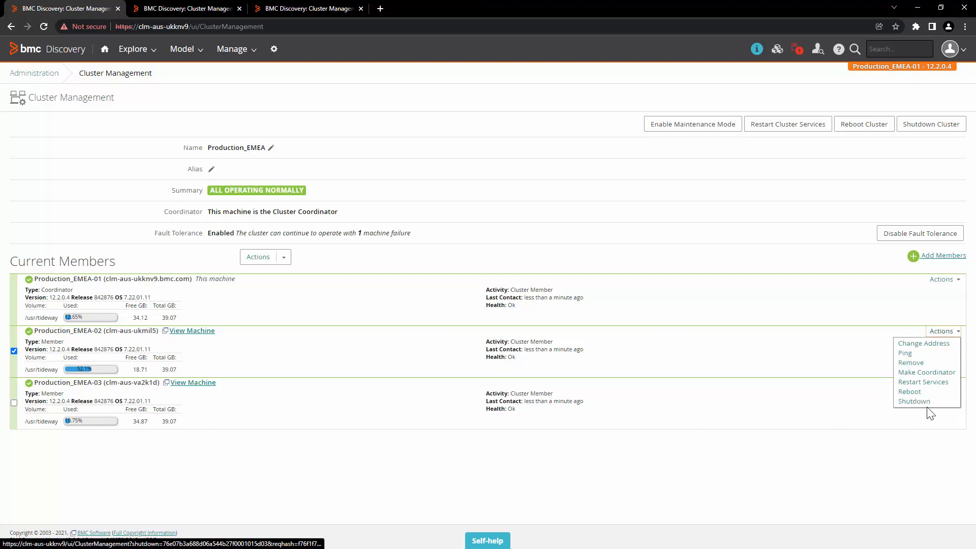
left_click(655, 164)
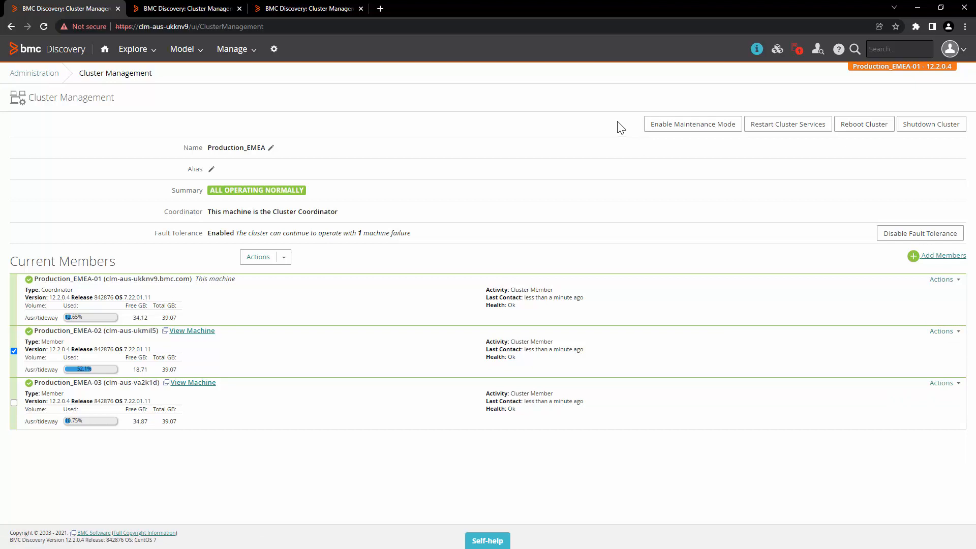
left_click(904, 235)
left_click_drag(32, 158, 191, 161)
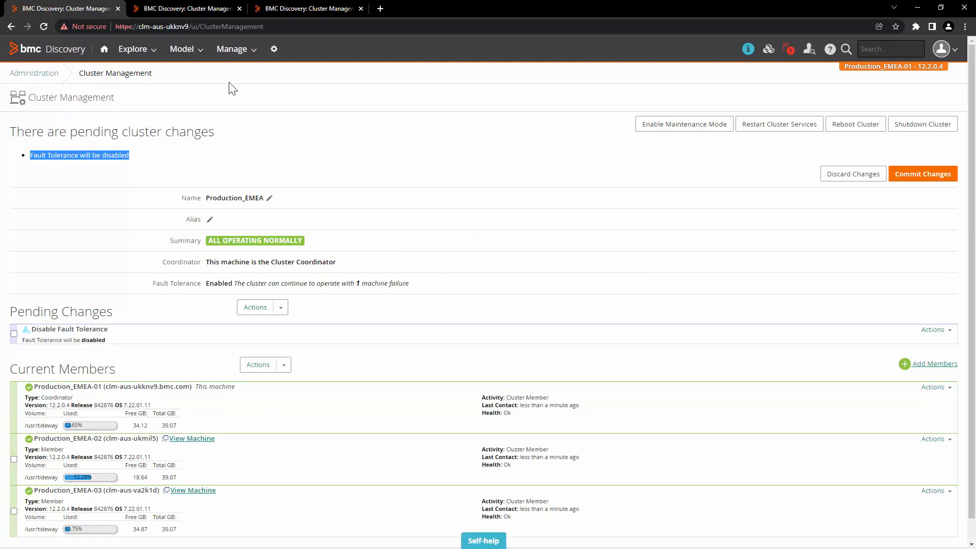
left_click(192, 9)
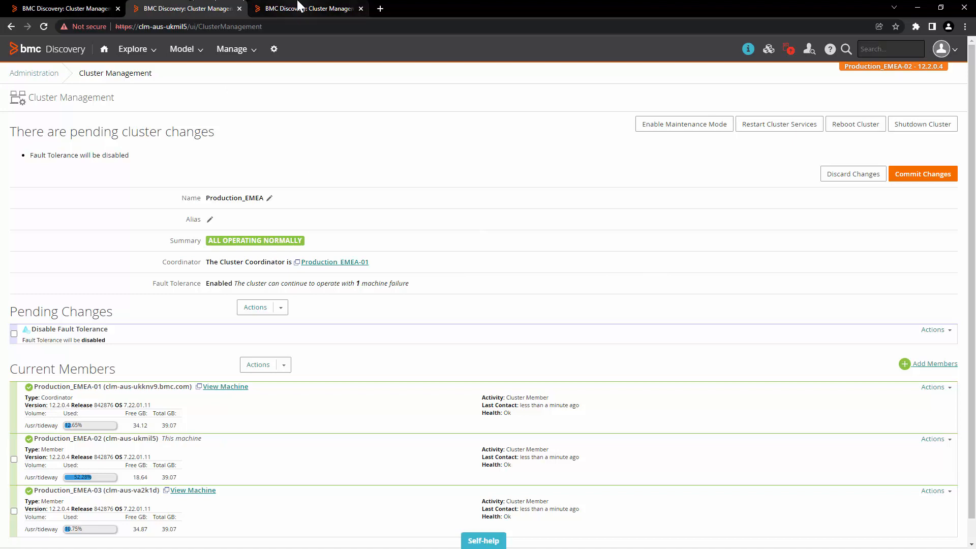
left_click(71, 7)
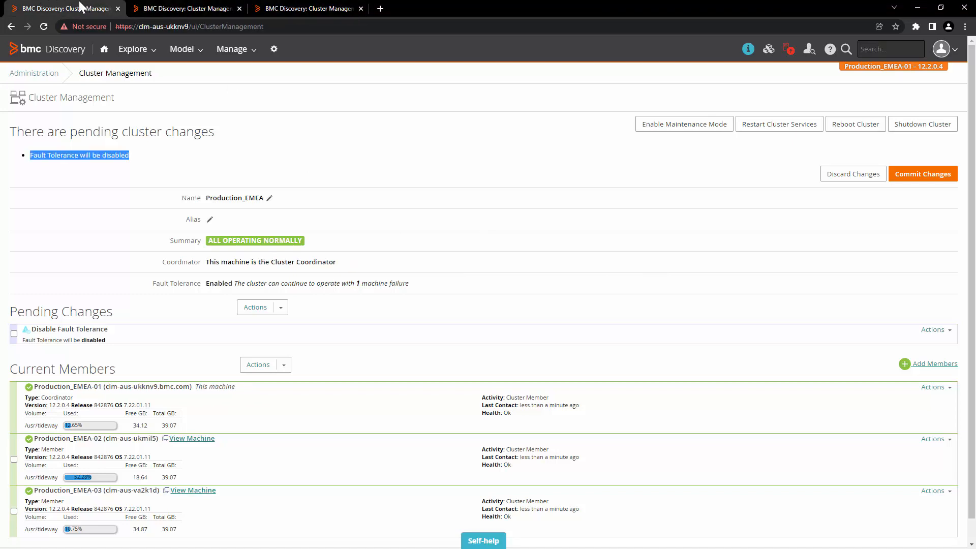
left_click(845, 173)
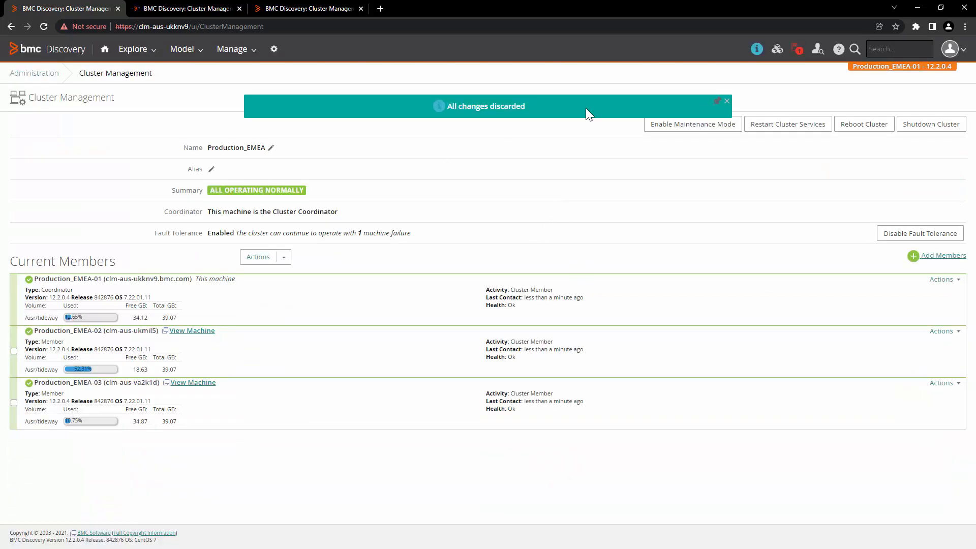
left_click(699, 127)
left_click(788, 124)
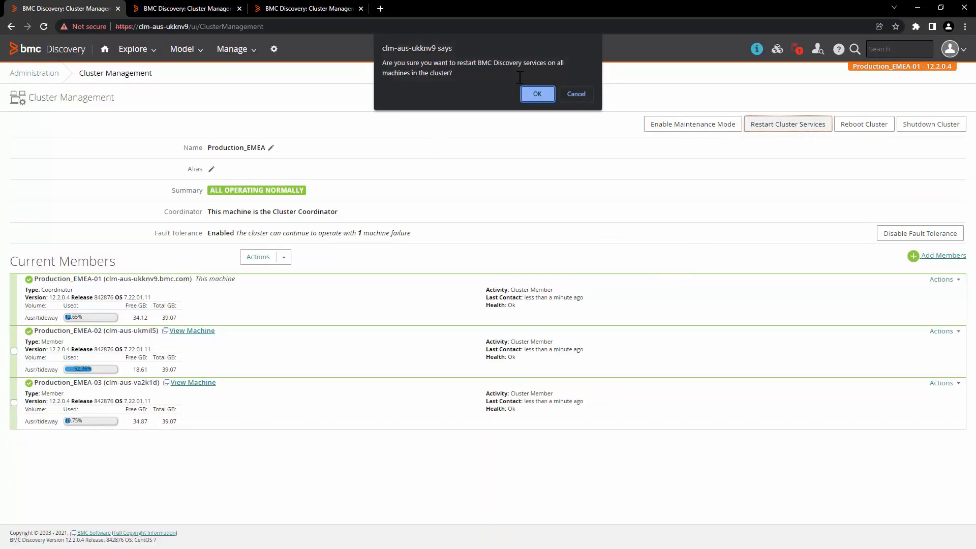
left_click_drag(516, 76, 381, 51)
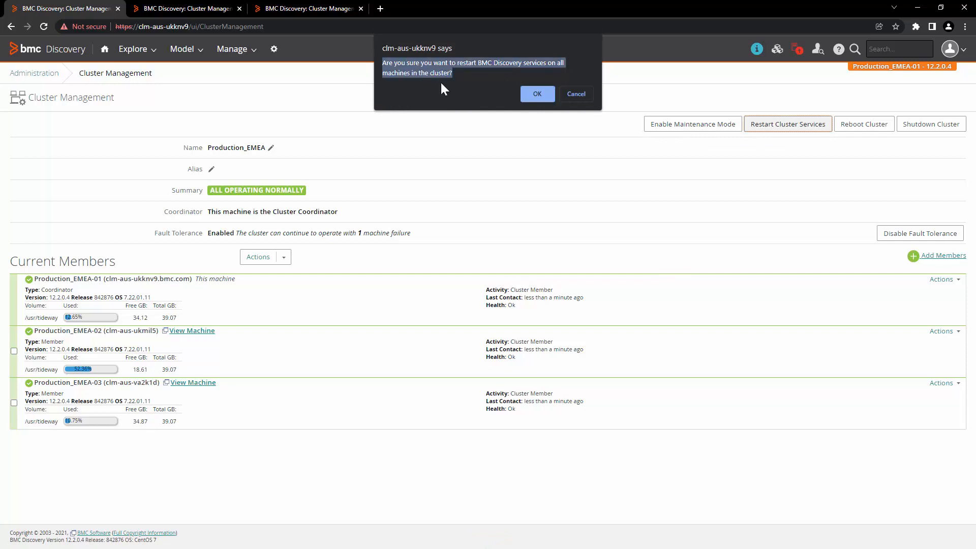
left_click(535, 98)
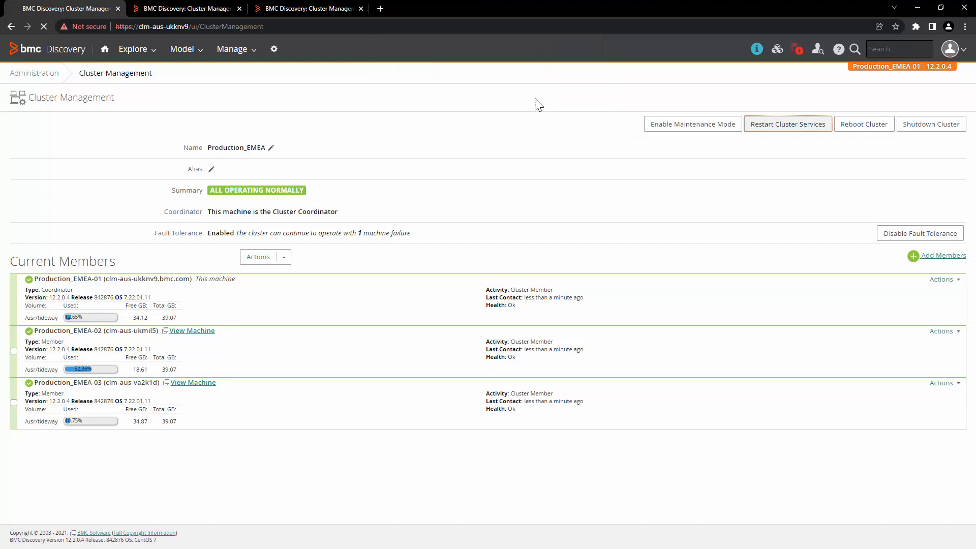
left_click_drag(449, 261, 348, 183)
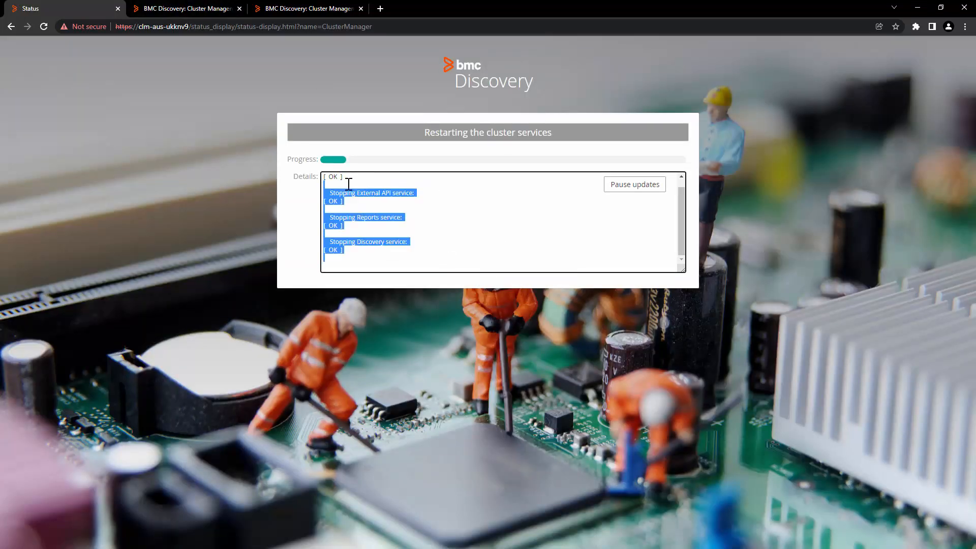
left_click(230, 2)
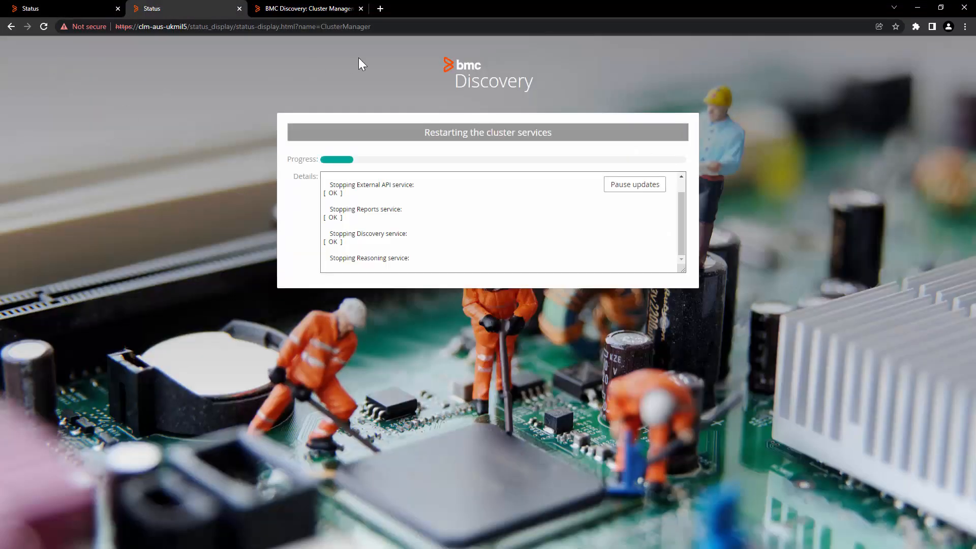
left_click_drag(432, 133, 573, 168)
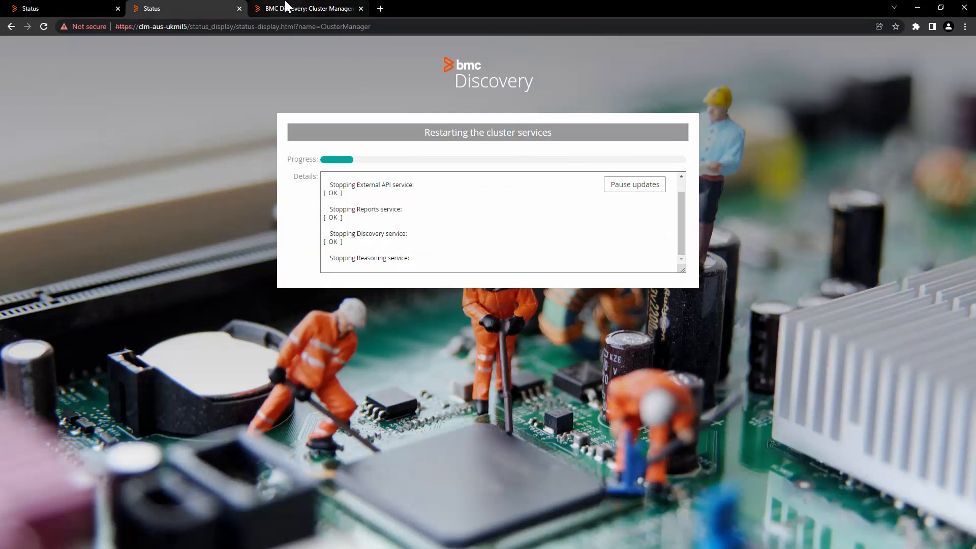
left_click(86, 7)
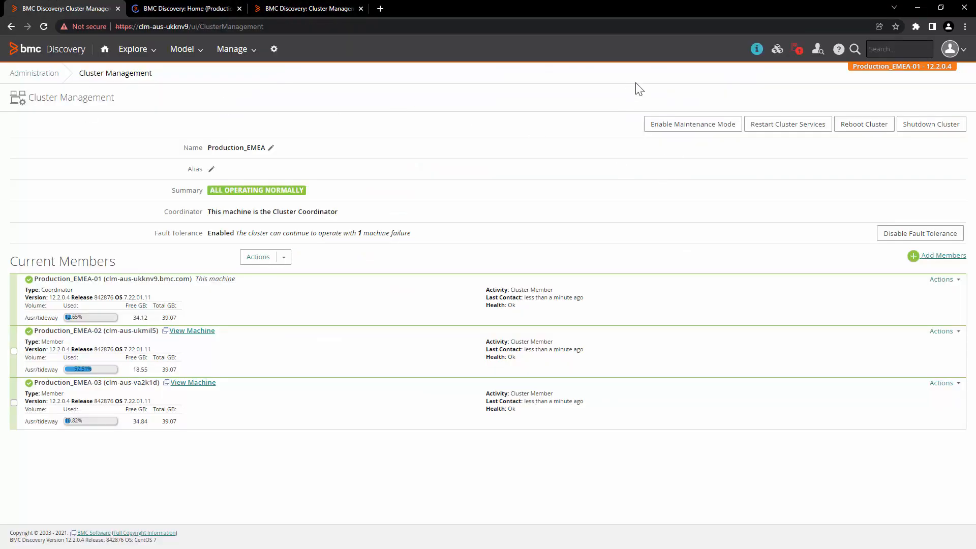
left_click(864, 124)
left_click_drag(458, 63, 566, 62)
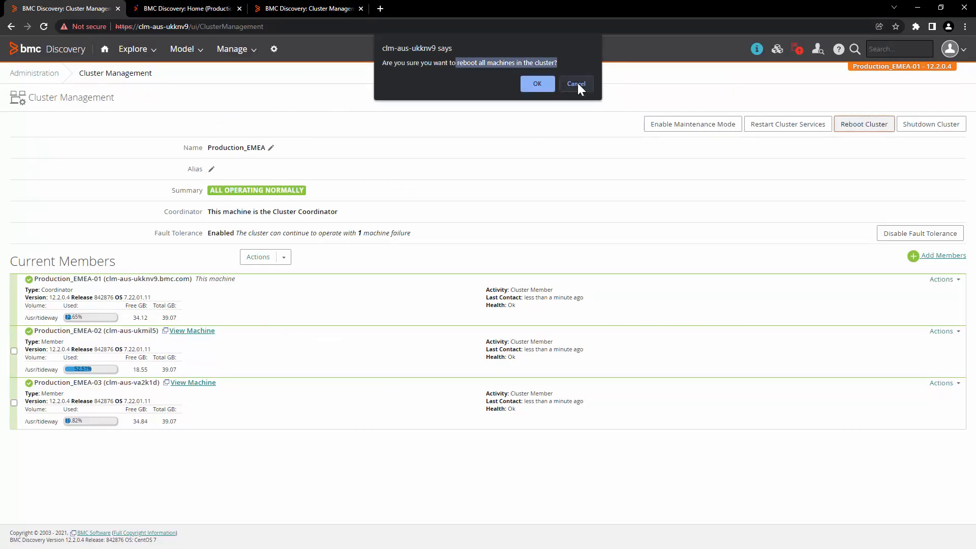
left_click(576, 84)
left_click(907, 126)
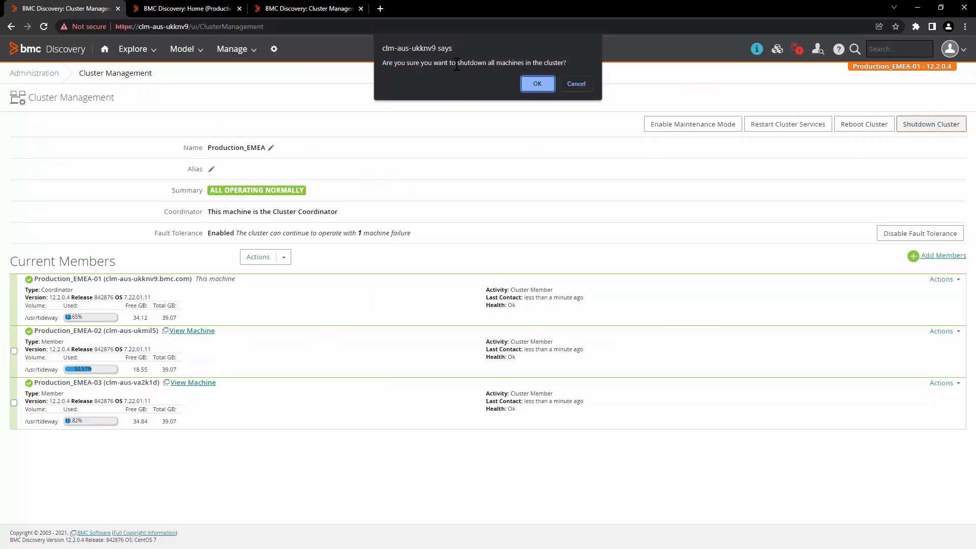
left_click_drag(577, 63, 428, 58)
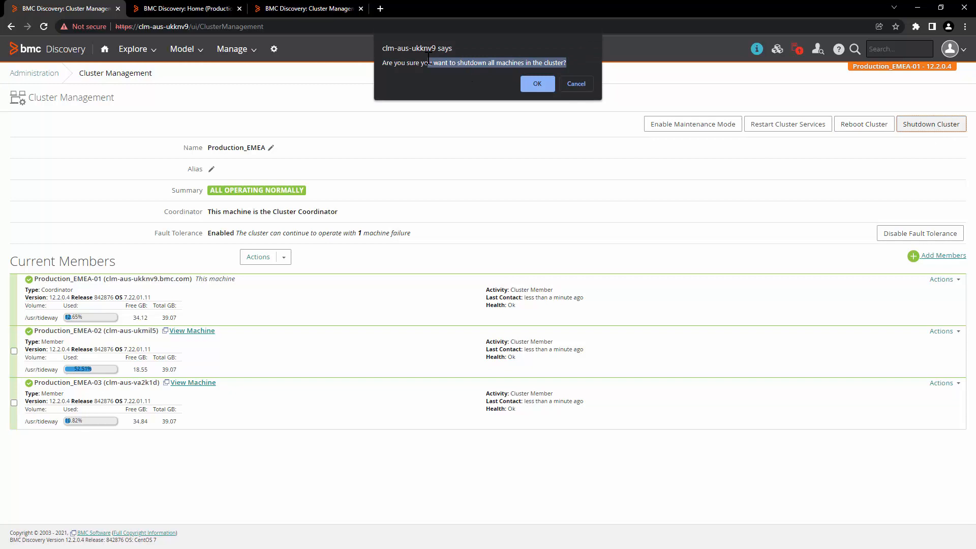
left_click(577, 84)
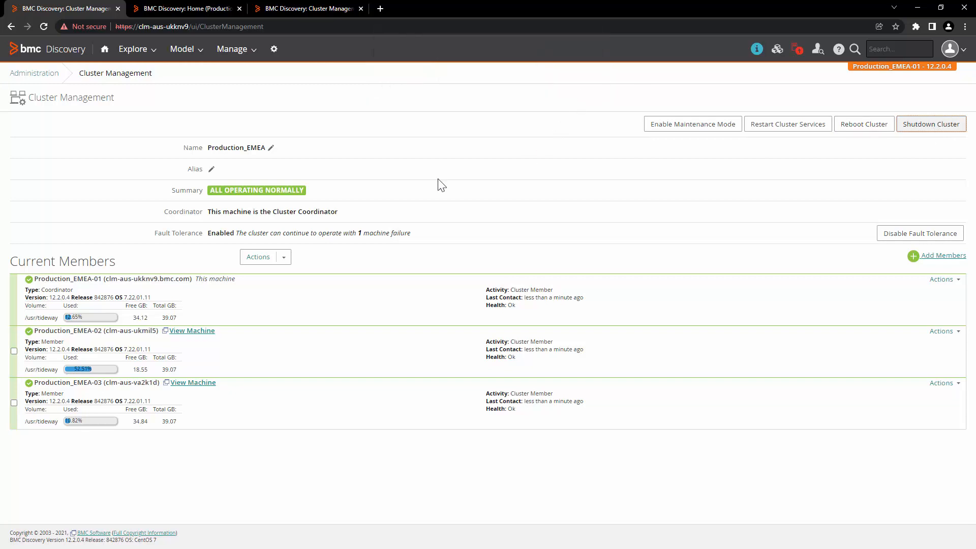
Open Manage > Credentials on each of the three members, each listing only the Linux ssh credential
left_click(237, 51)
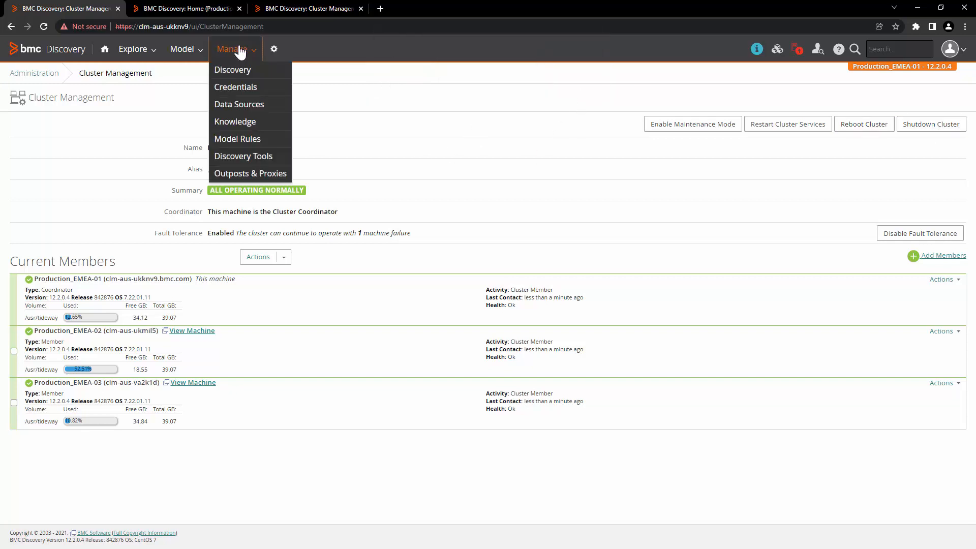
left_click(243, 87)
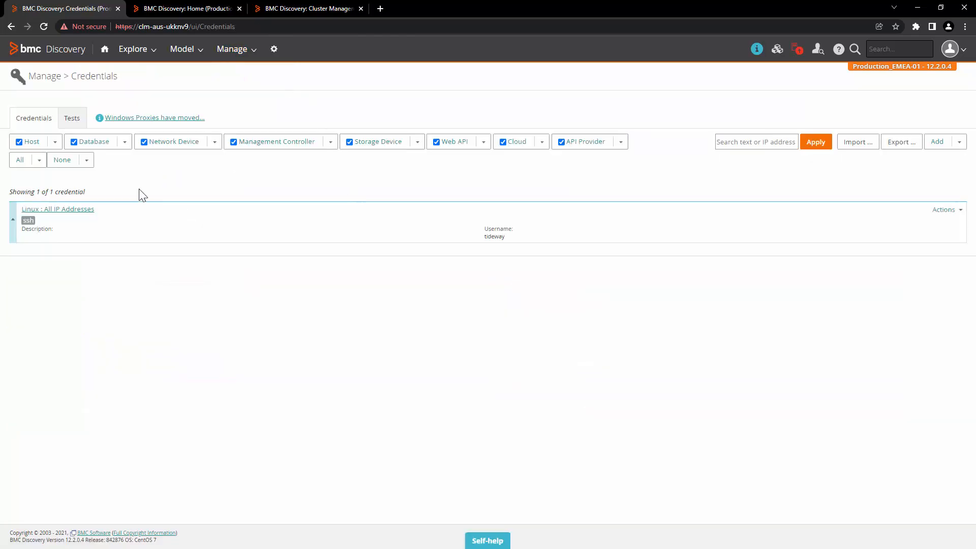
left_click_drag(102, 192, 16, 192)
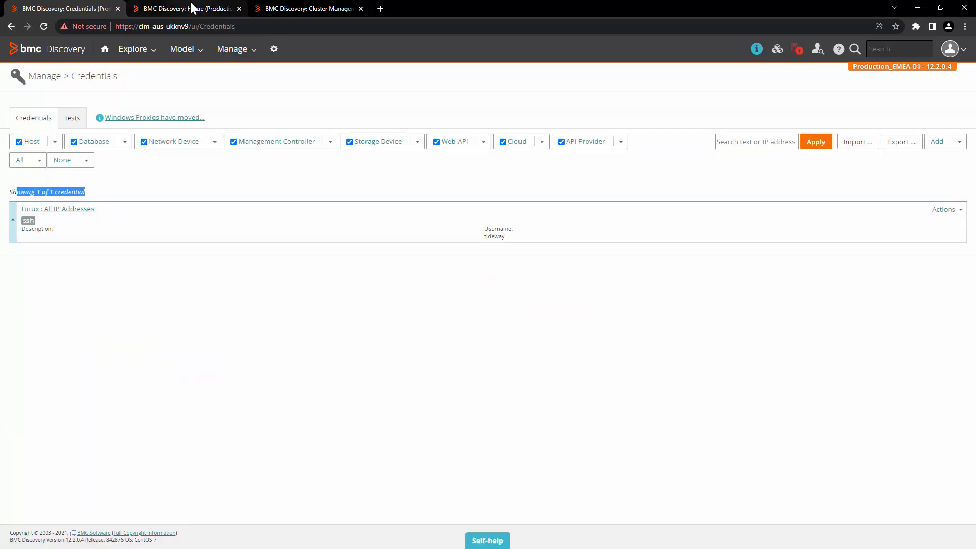
left_click(173, 8)
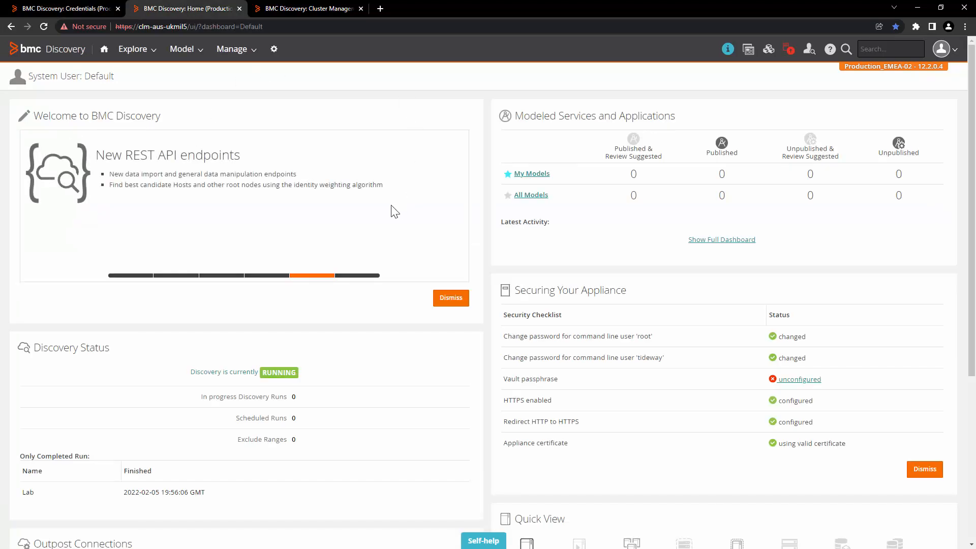
left_click(237, 52)
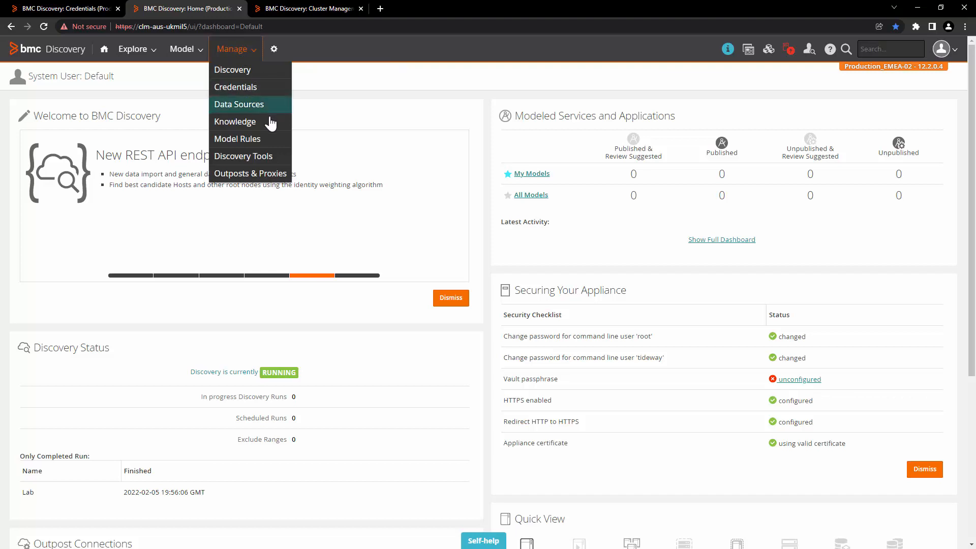
left_click(268, 91)
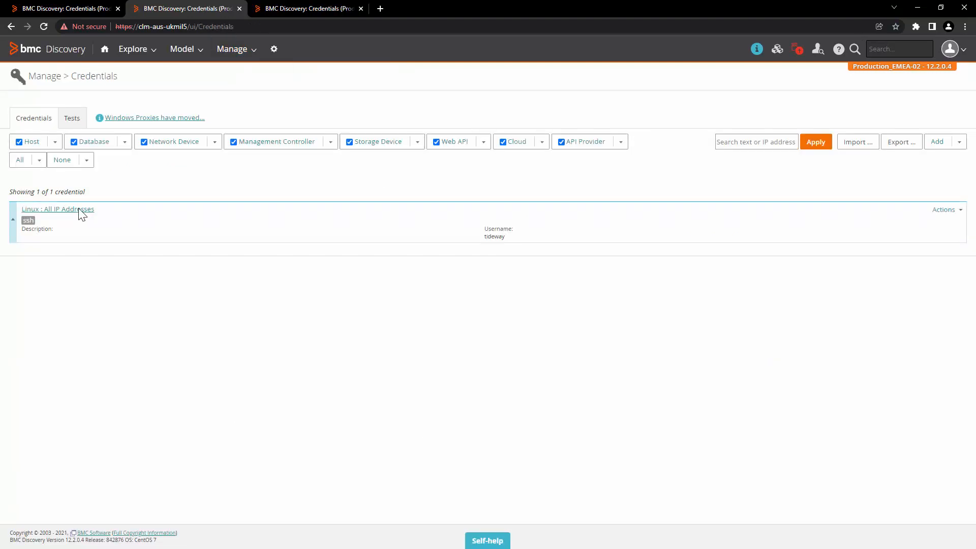
left_click_drag(96, 209, 15, 208)
left_click(299, 8)
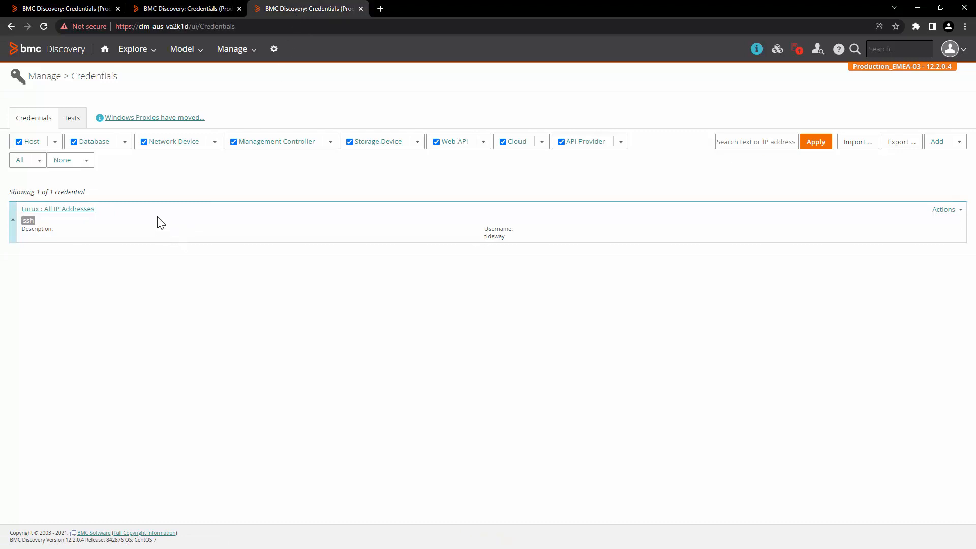
left_click_drag(161, 223, 9, 191)
left_click(420, 390)
Add a PowerShell credential labelled Windows with its user name and password
left_click(958, 145)
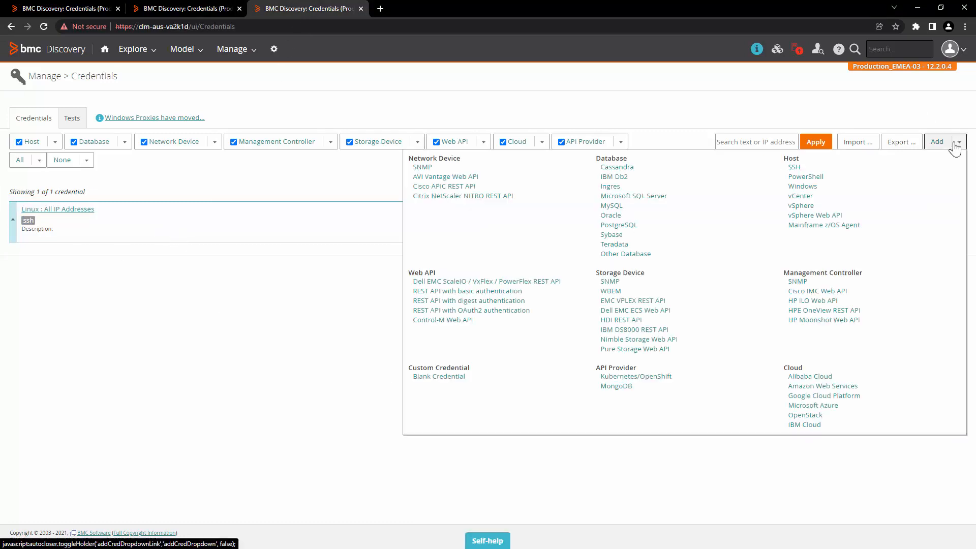
left_click(815, 177)
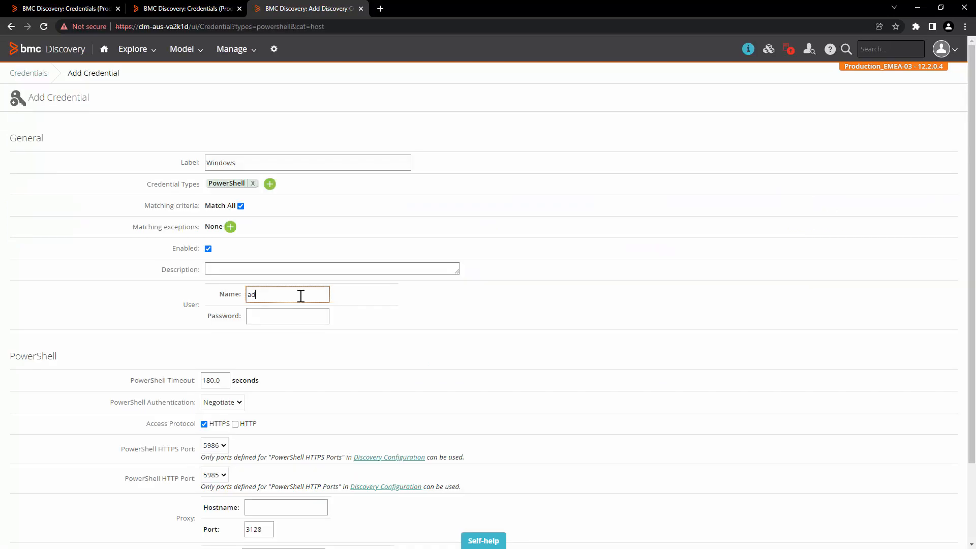
type("min")
key("Tab")
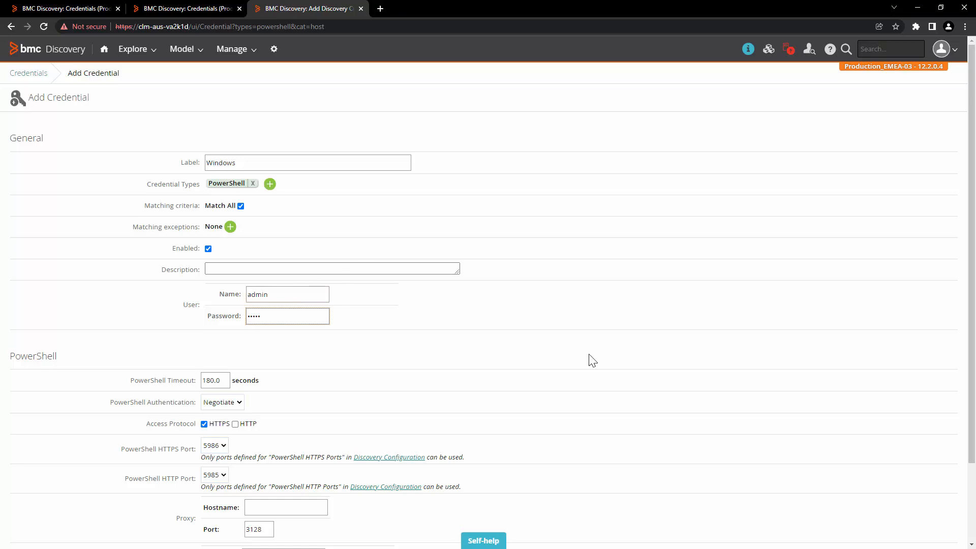
scroll(636, 361, "down", 2)
left_click(903, 511)
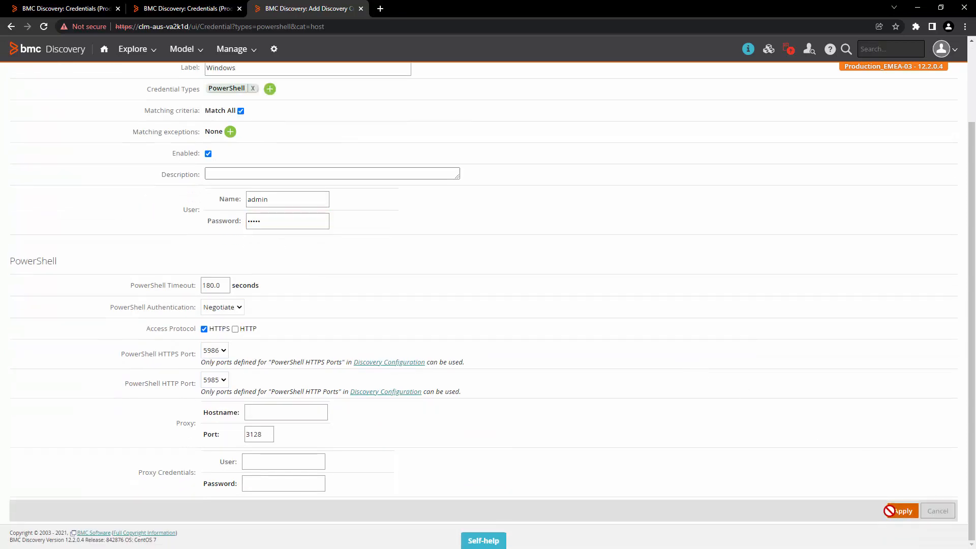
Confirm the Windows credential replicated to the second member, then head to Discovery status
left_click_drag(108, 254, 38, 254)
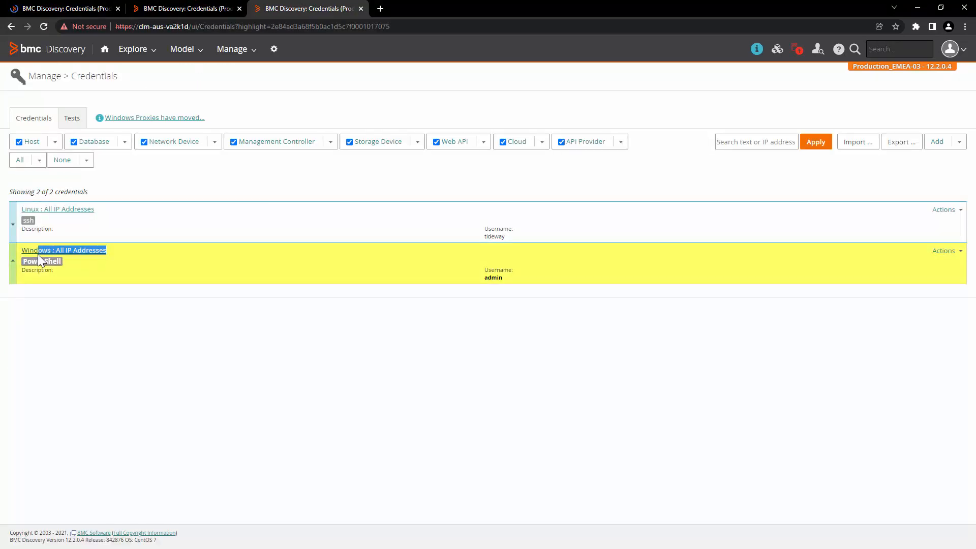
left_click(196, 6)
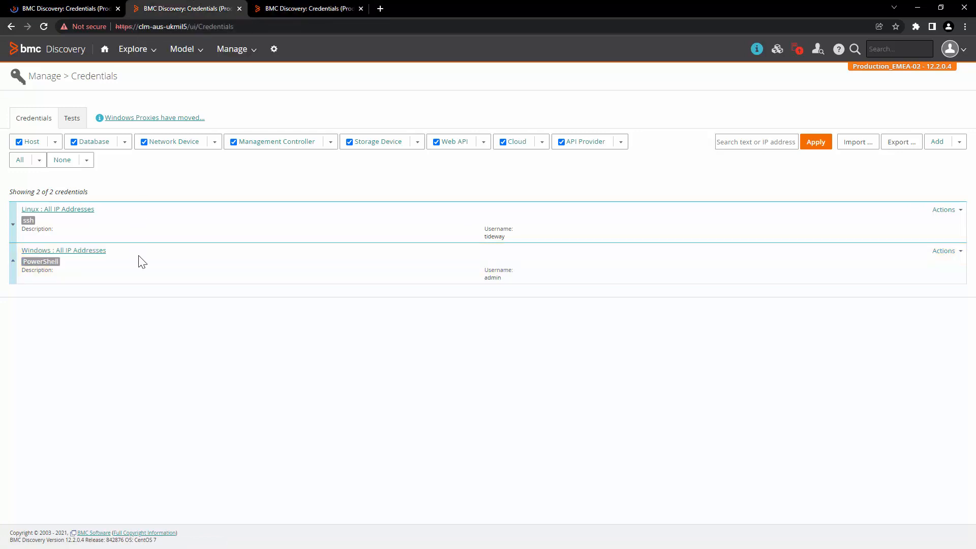
left_click_drag(108, 251, 34, 250)
left_click(81, 6)
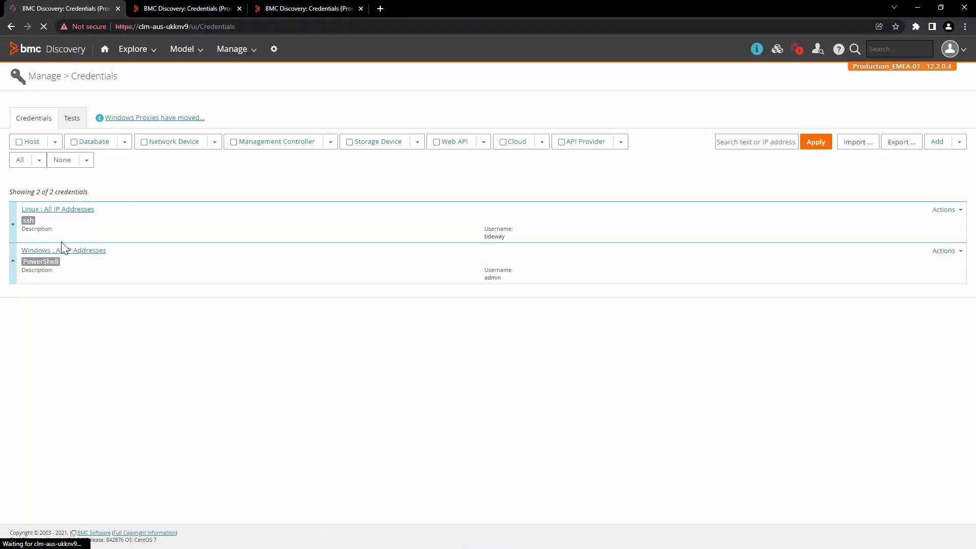
left_click(232, 48)
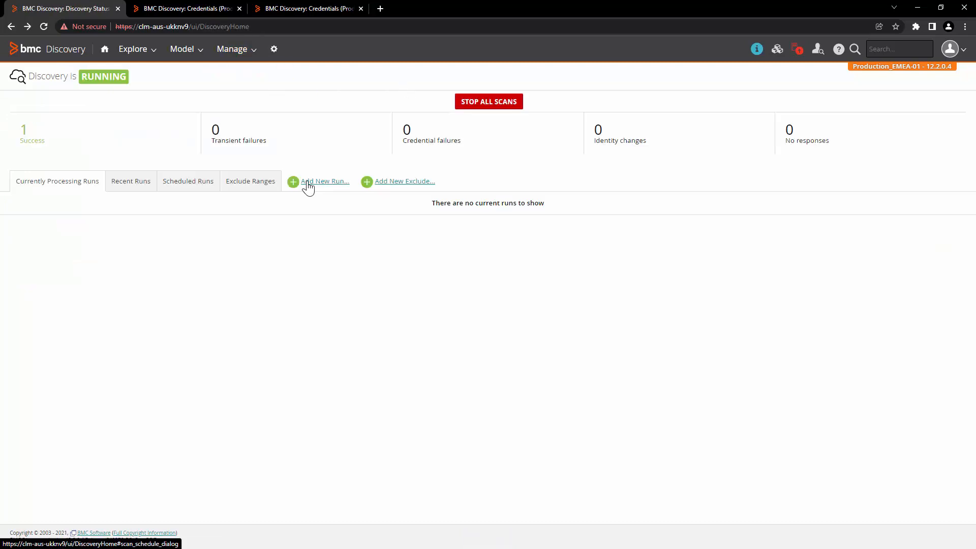
Launch a new discovery run labelled 'Test Scan' scoped to This cluster
left_click(308, 183)
type("Test Sca")
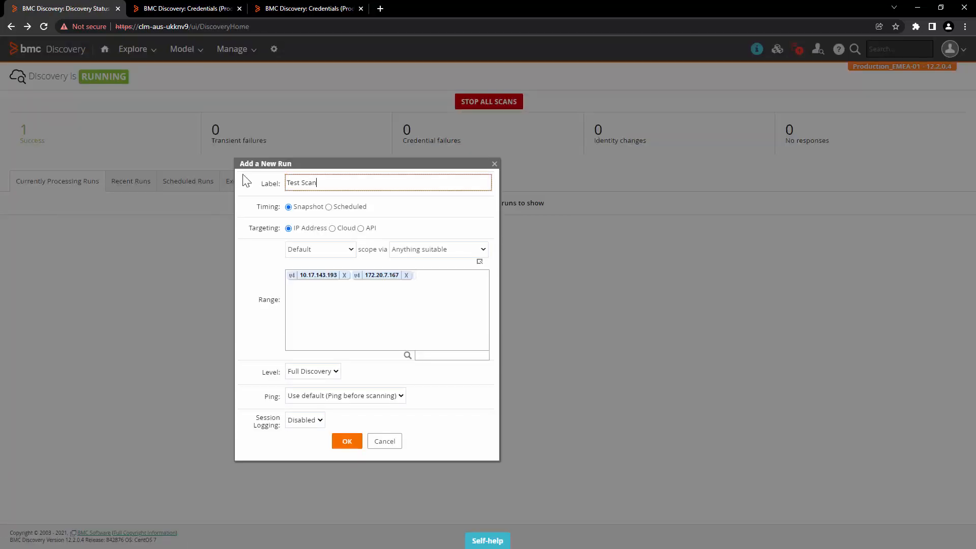
type("n")
left_click(438, 250)
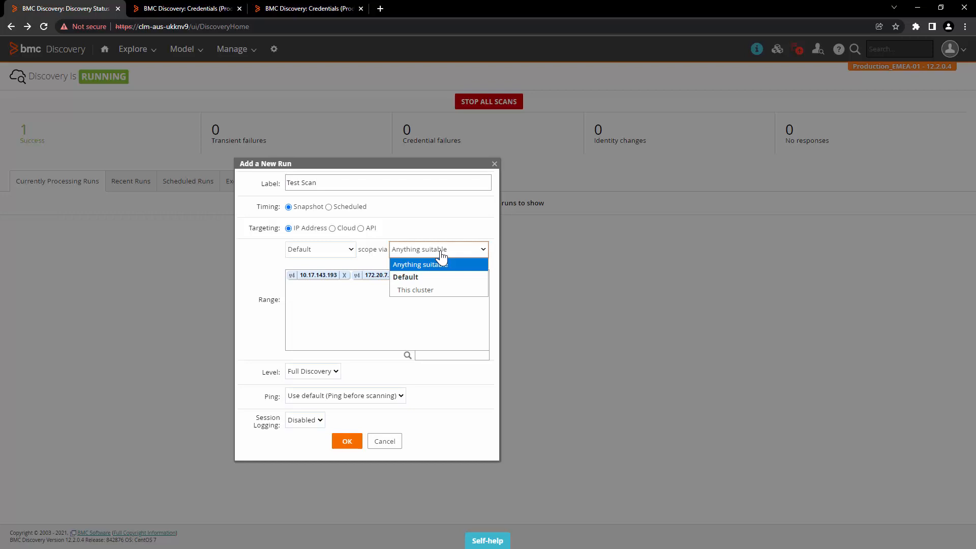
left_click(434, 286)
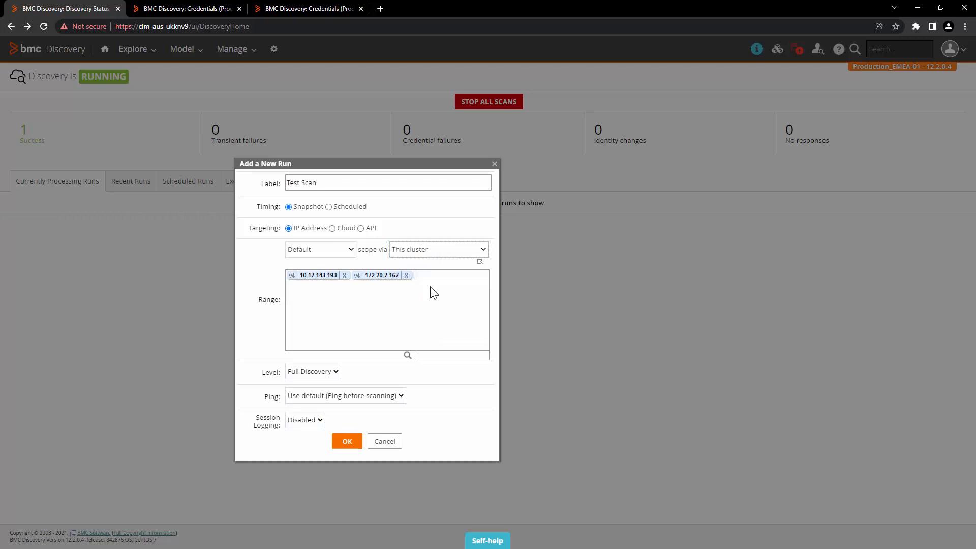
left_click(347, 442)
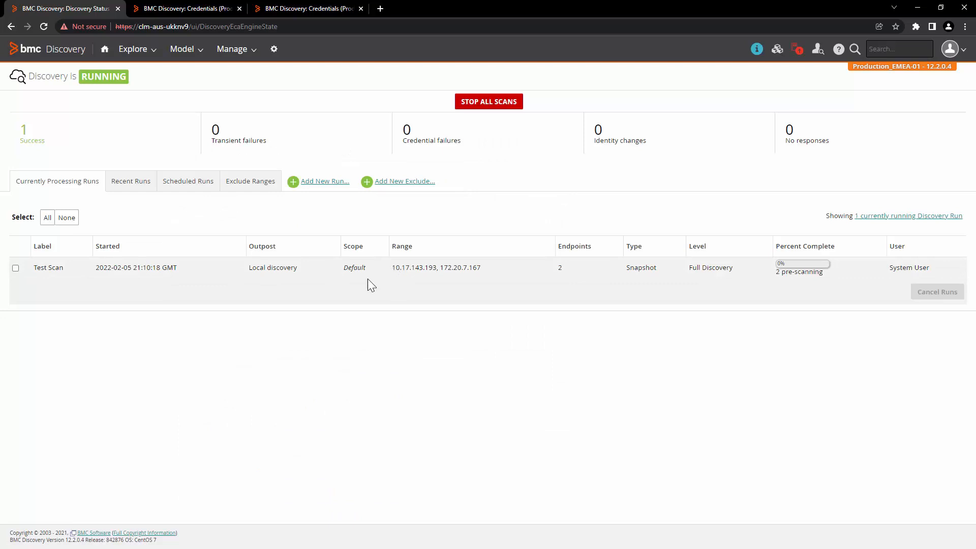
Check both cluster members' discovery status until Test Scan shows Scan complete in Recent Runs
left_click(204, 8)
left_click(233, 49)
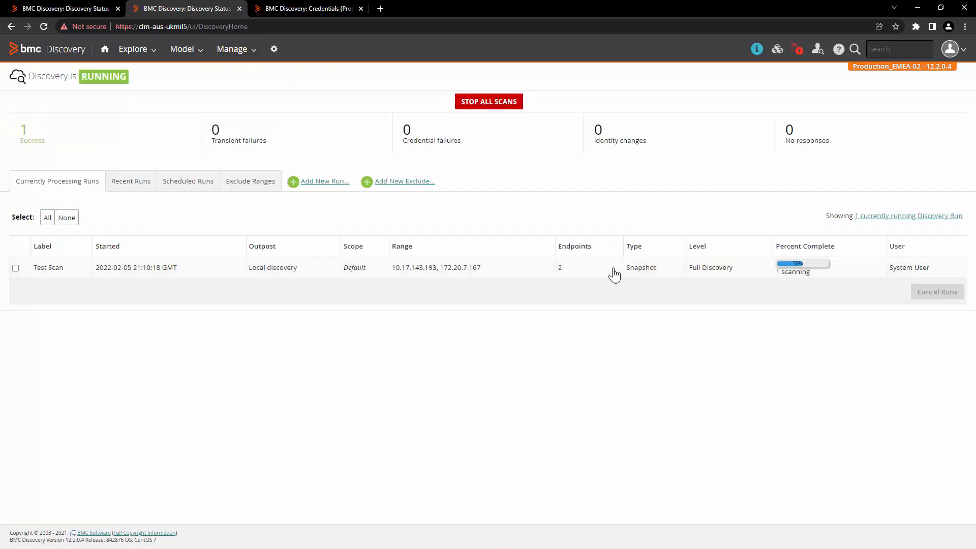
left_click(68, 9)
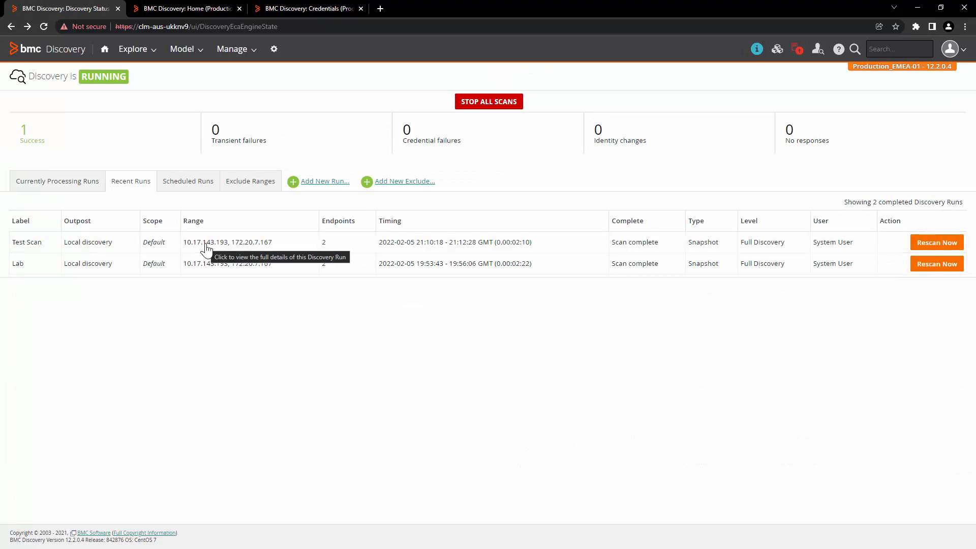
Open Test Scan's successful endpoint and confirm Discovery Controlled By shows Production_EMEA-02
left_click(206, 247)
scroll(223, 434, "down", 5)
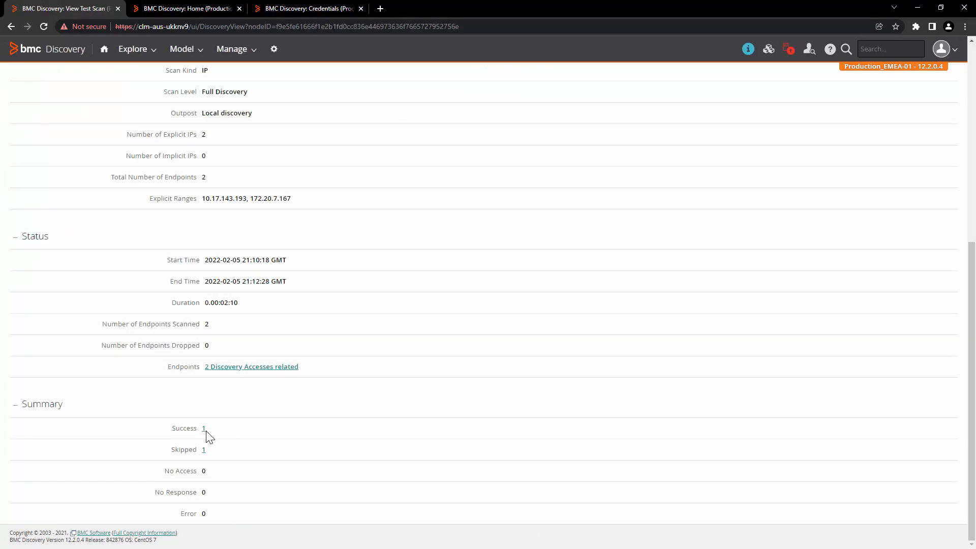
left_click(204, 429)
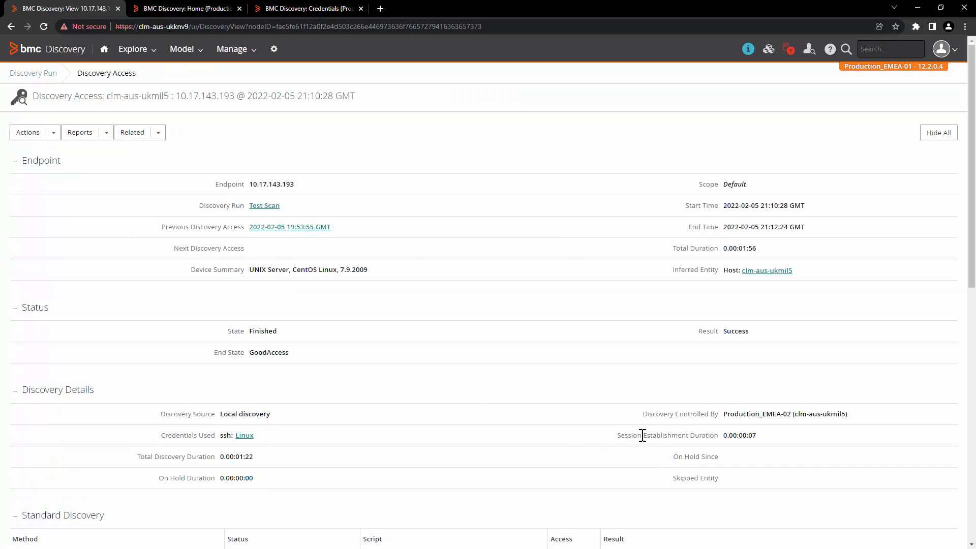
left_click_drag(643, 417, 876, 413)
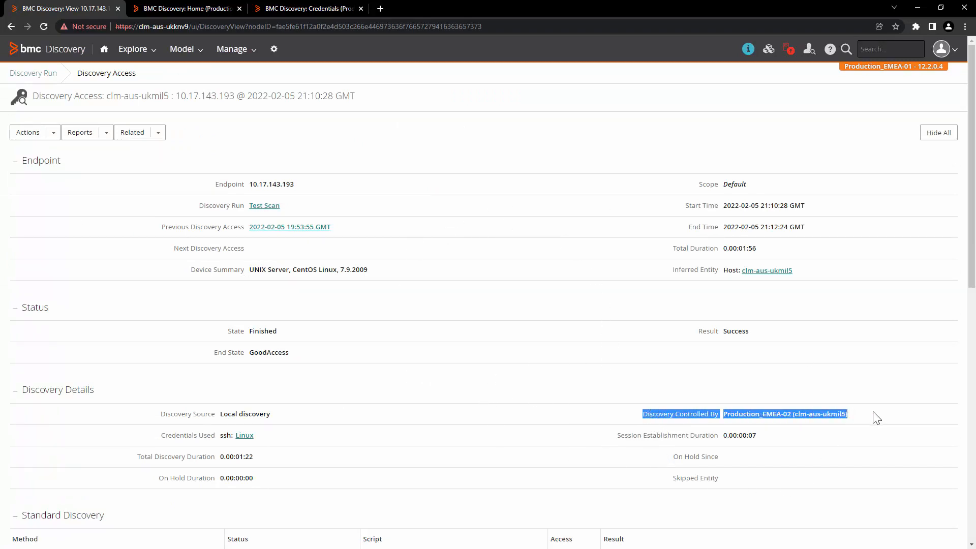
left_click(789, 415)
left_click_drag(722, 414, 793, 414)
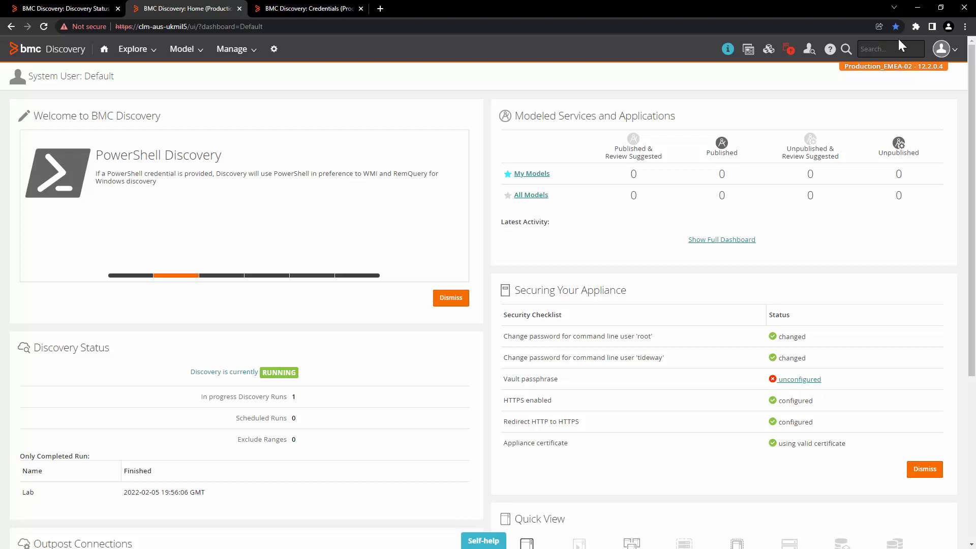
Confirm the second tab's dashboard belongs to Production_EMEA-02 and review its discovered Host and Software Instances
left_click_drag(848, 67, 956, 67)
left_click(954, 87)
scroll(616, 327, "down", 3)
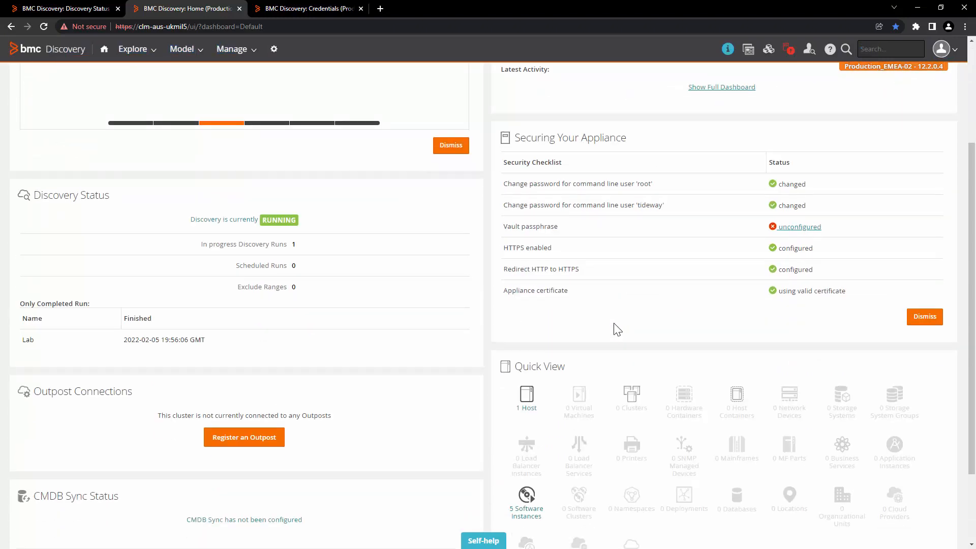